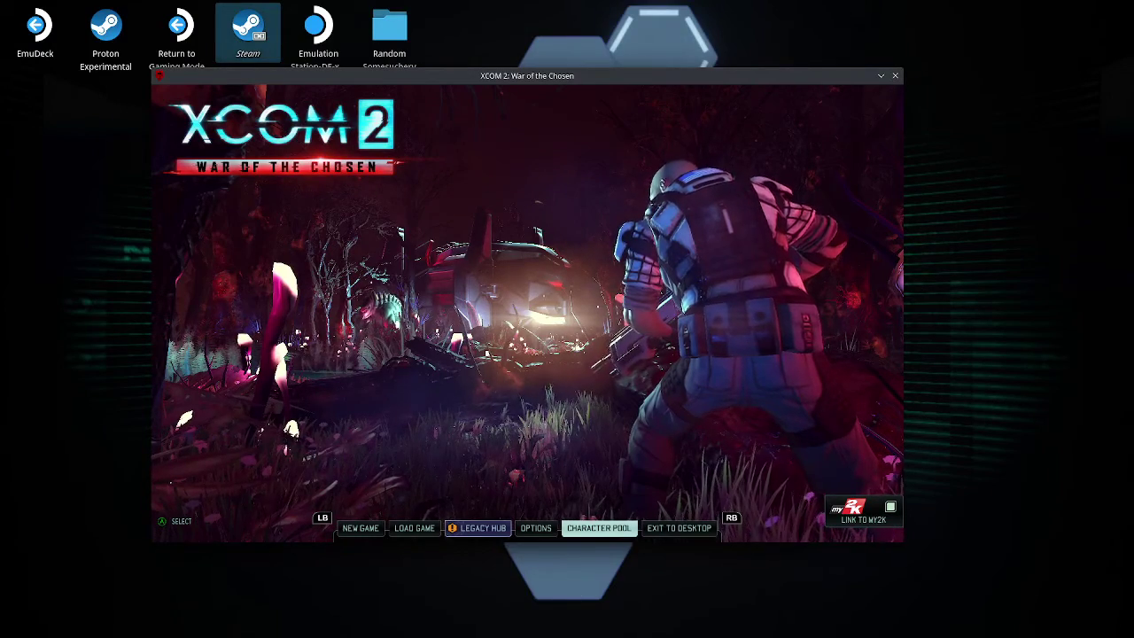
# - Bring up the Steam library window on XCOM 2 and move it toward the middle of the desktop
pyautogui.moveTo(606, 635)
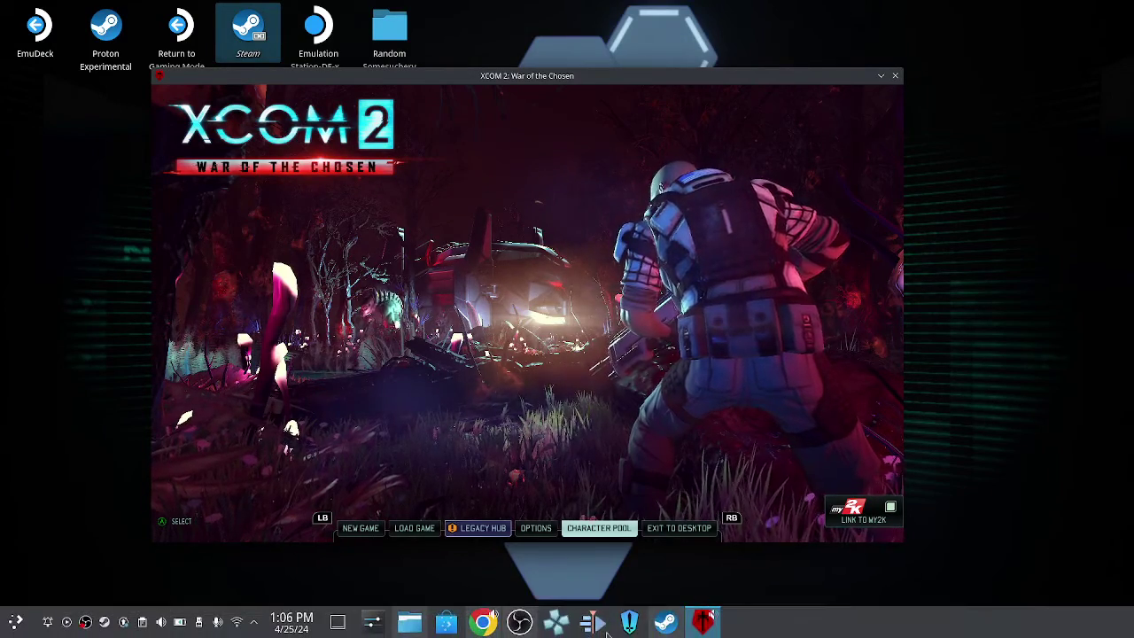
pyautogui.click(665, 622)
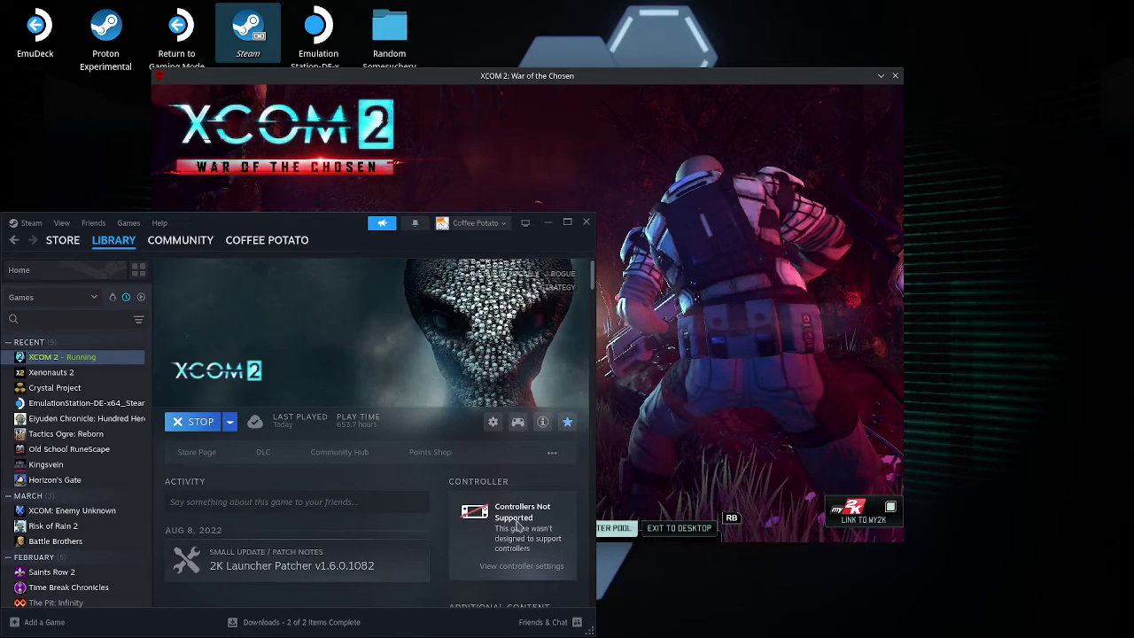
pyautogui.moveTo(347, 222); pyautogui.dragTo(392, 165)
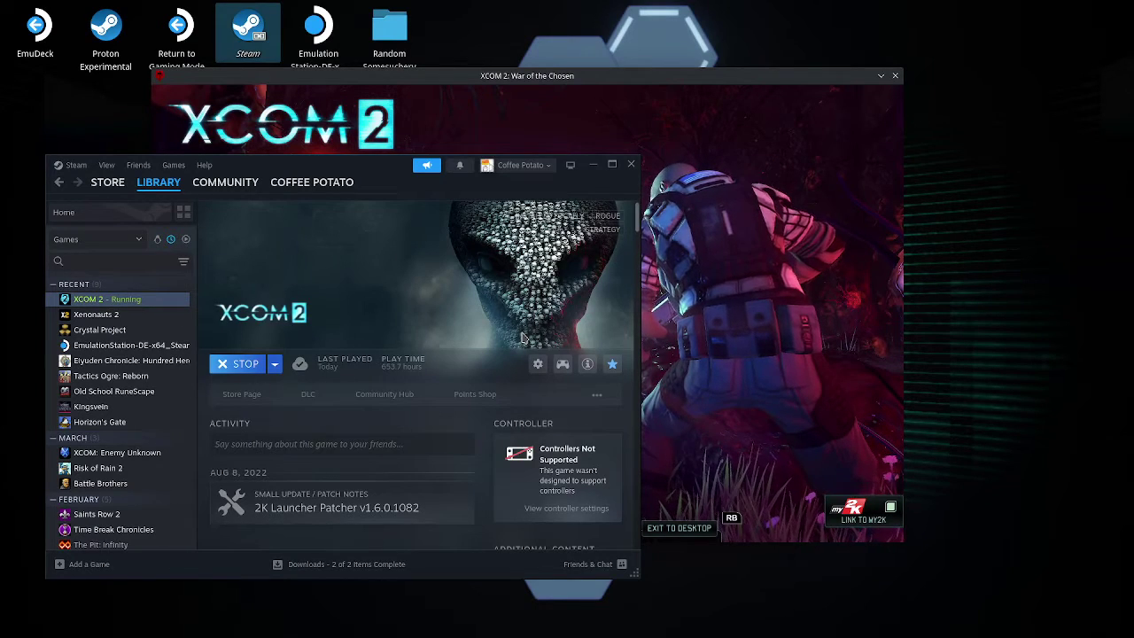
# - Return to the XCOM 2 game window and open the Interface section of its options
pyautogui.click(688, 74)
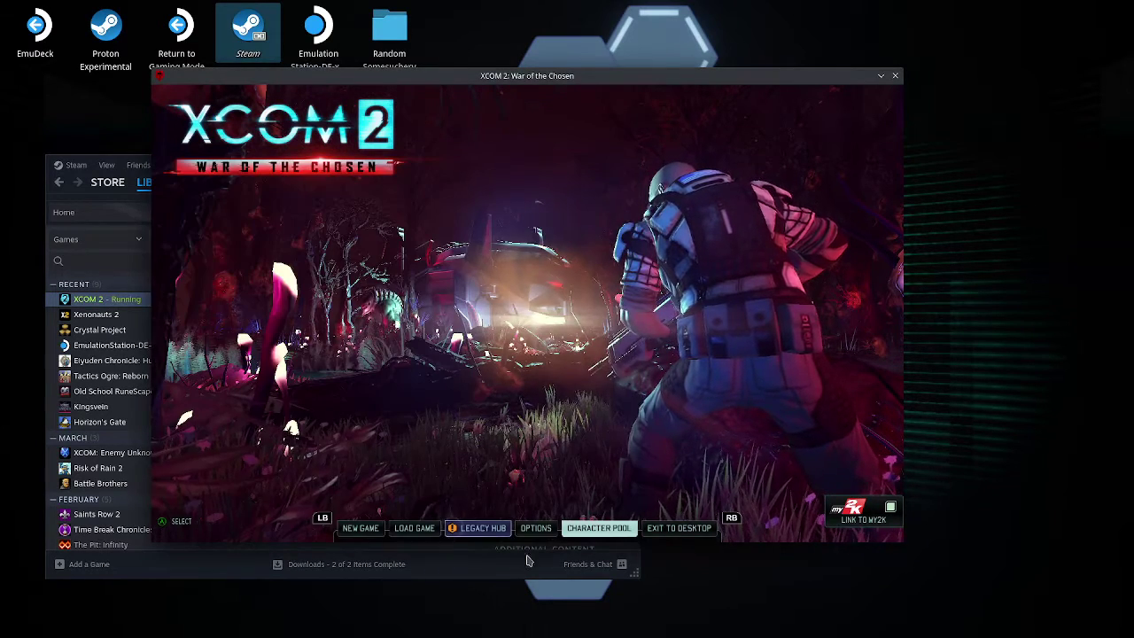
pyautogui.press('Left')
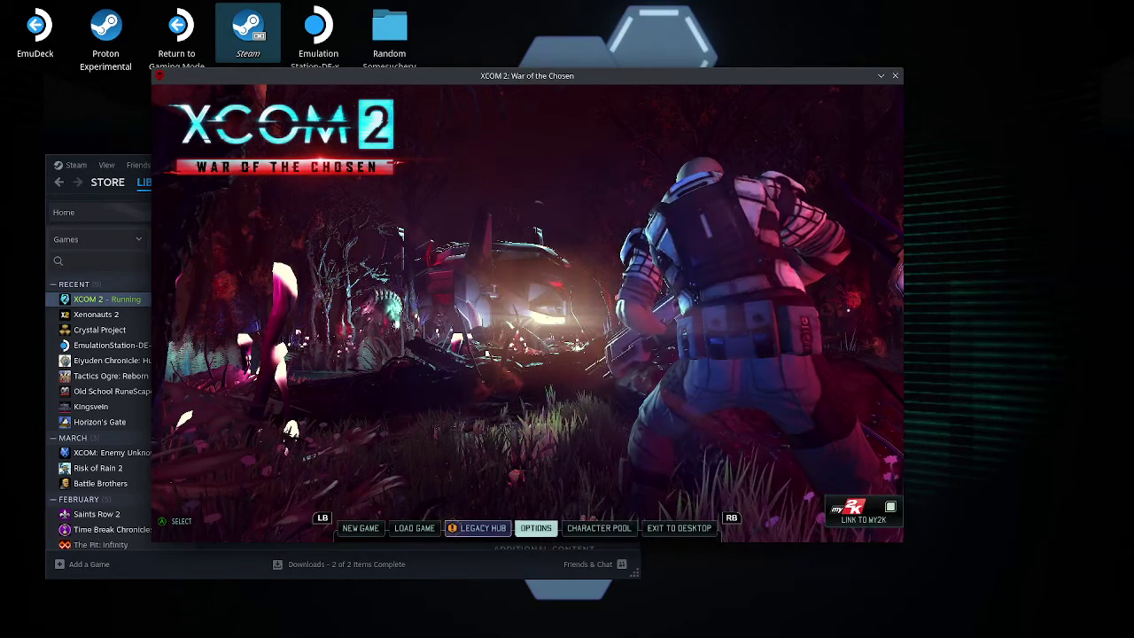
pyautogui.press('Return')
pyautogui.press('Down')
pyautogui.press('Down')
pyautogui.press('Down')
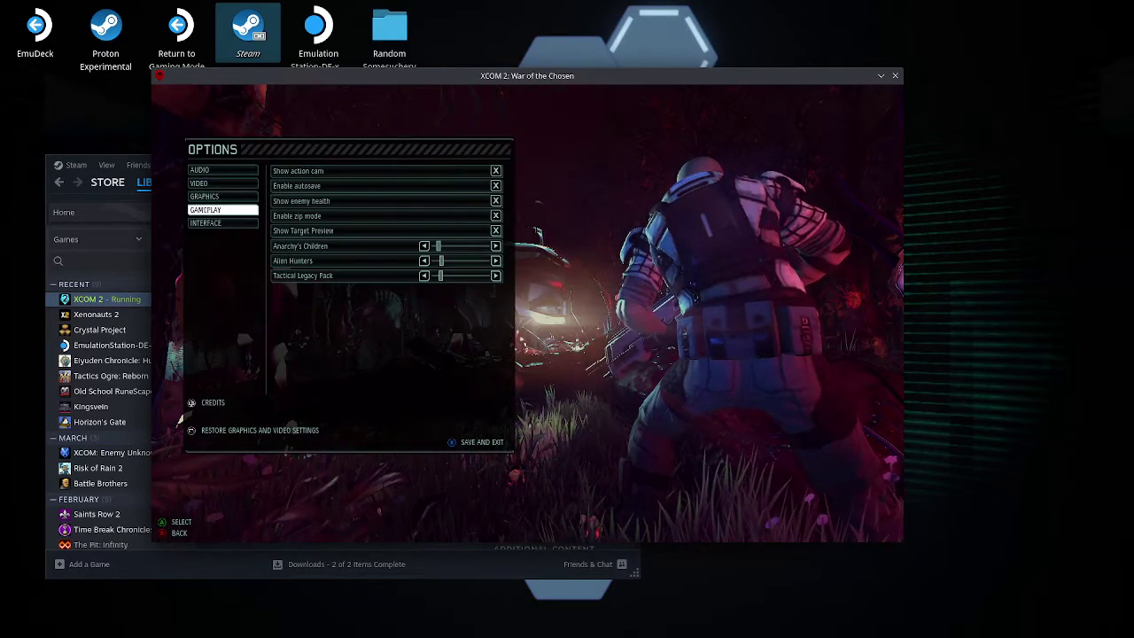
pyautogui.press('Down')
# - Check the input device setting among the Interface options and leave the options
pyautogui.press('Right')
pyautogui.press('Down')
pyautogui.press('Down')
pyautogui.press('Down')
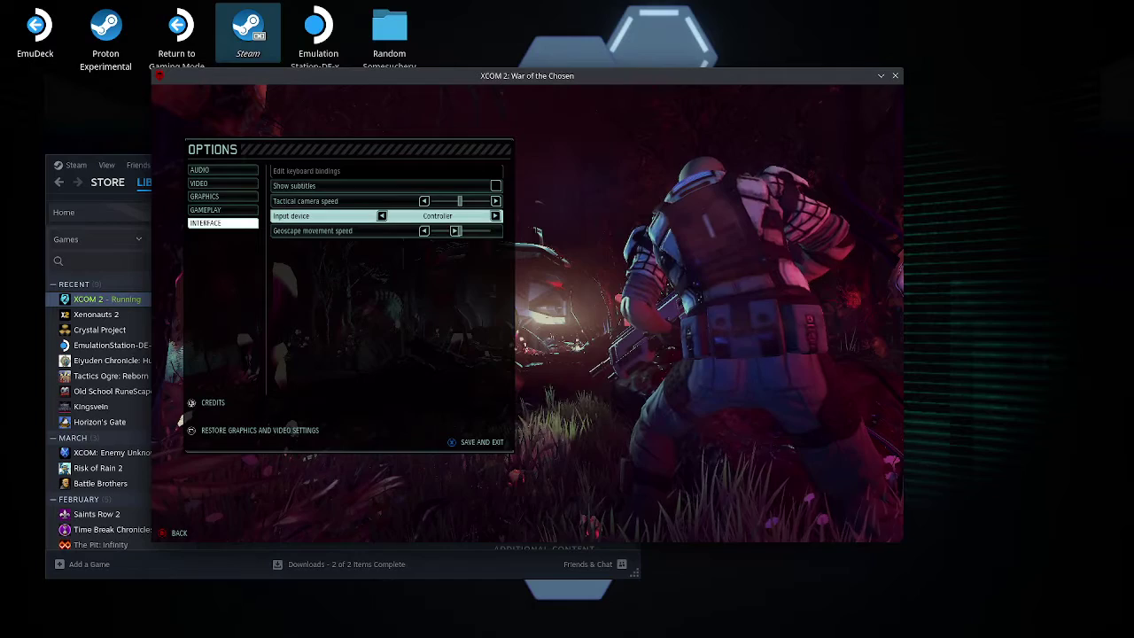
pyautogui.press('Left')
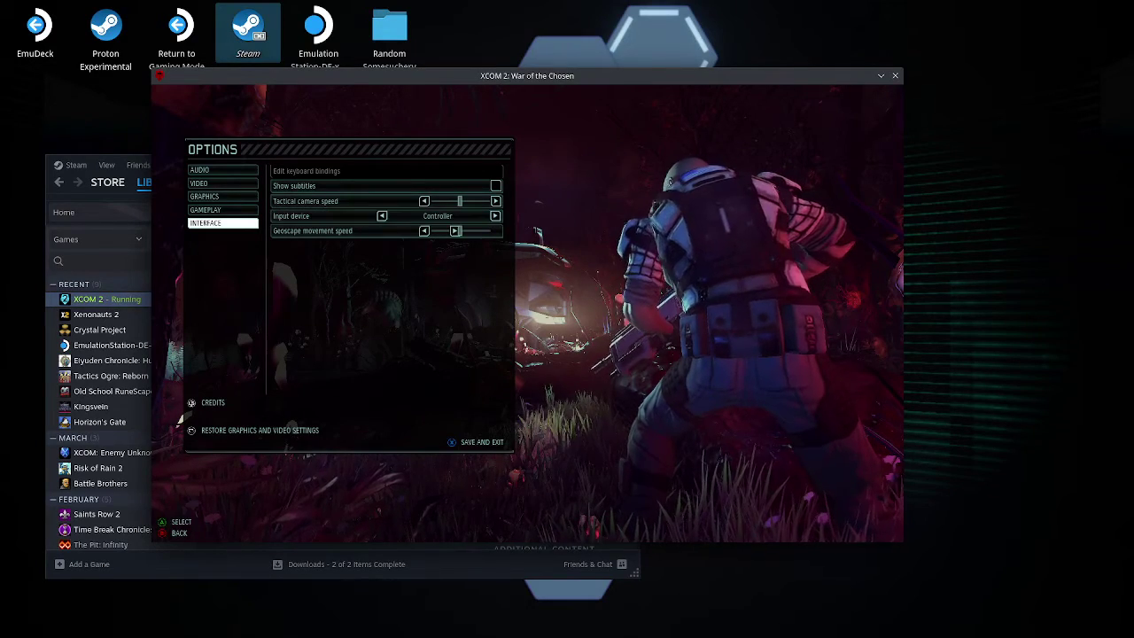
pyautogui.press('Escape')
pyautogui.press('Return')
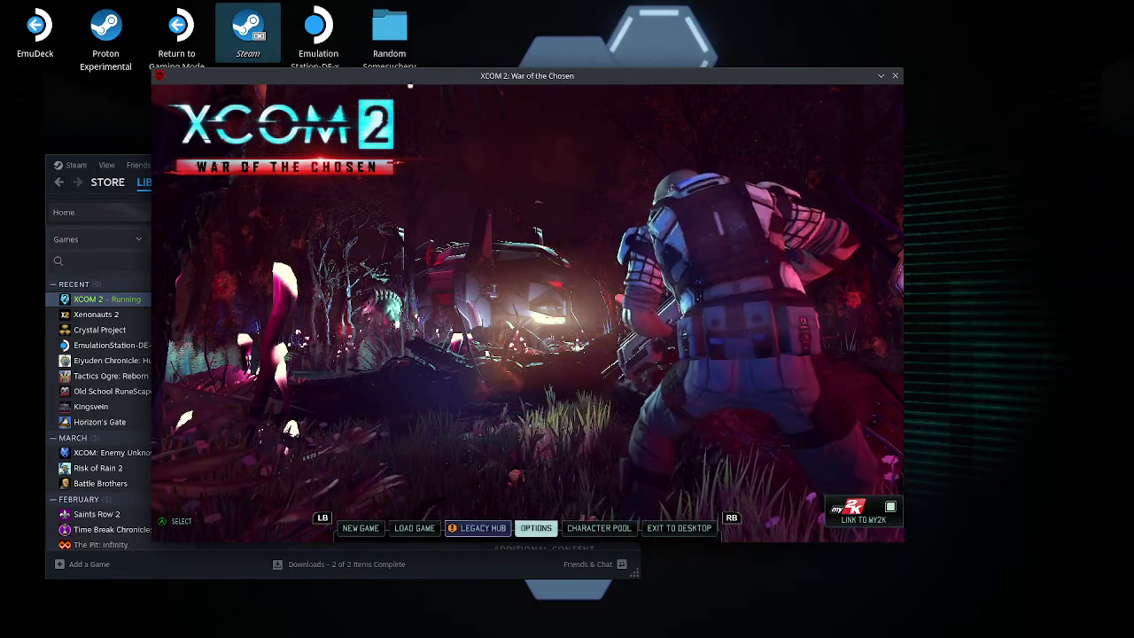
# - In Steam, preview the Gamepad with Mouse Trackpad template in XCOM 2's controller settings, then leave without applying it and minimize Steam
pyautogui.moveTo(408, 634)
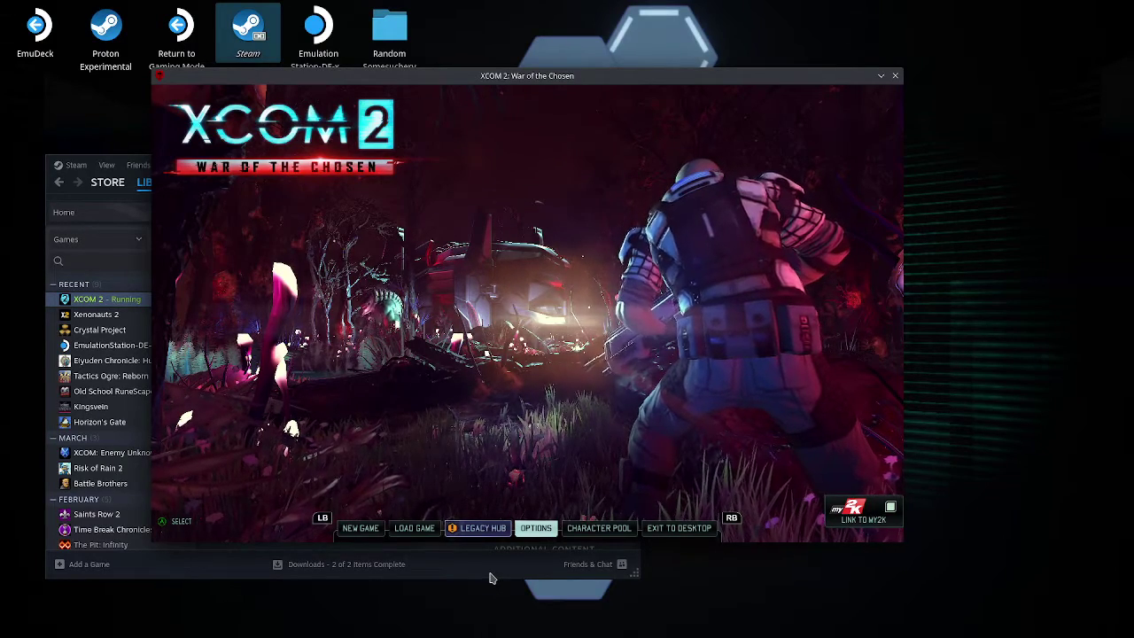
pyautogui.click(493, 576)
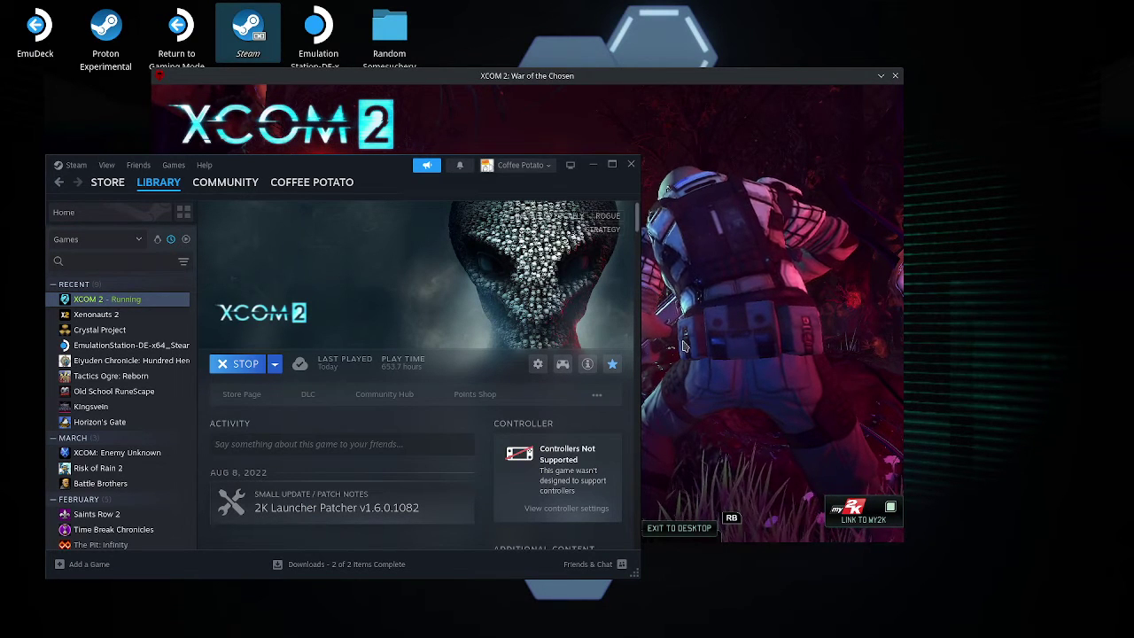
pyautogui.click(564, 366)
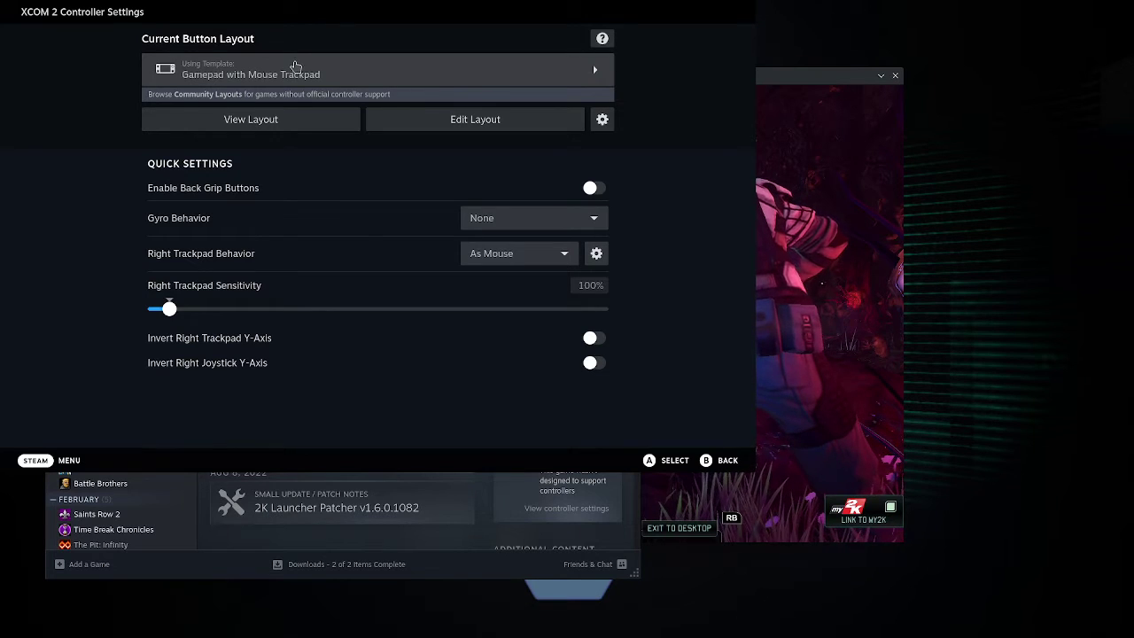
pyautogui.click(296, 70)
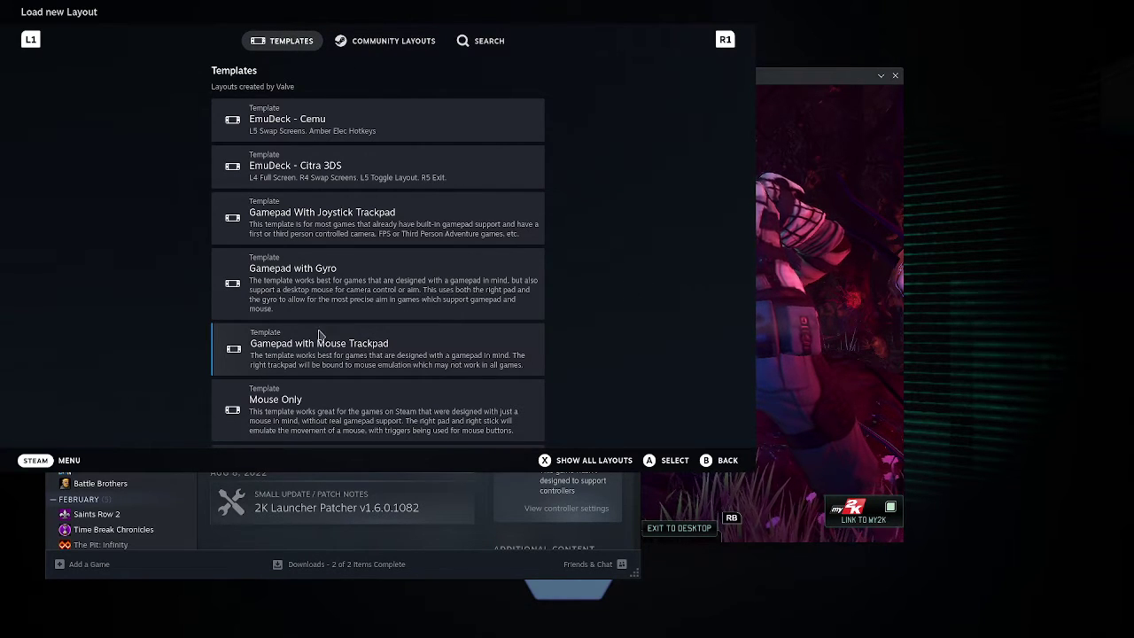
pyautogui.click(401, 359)
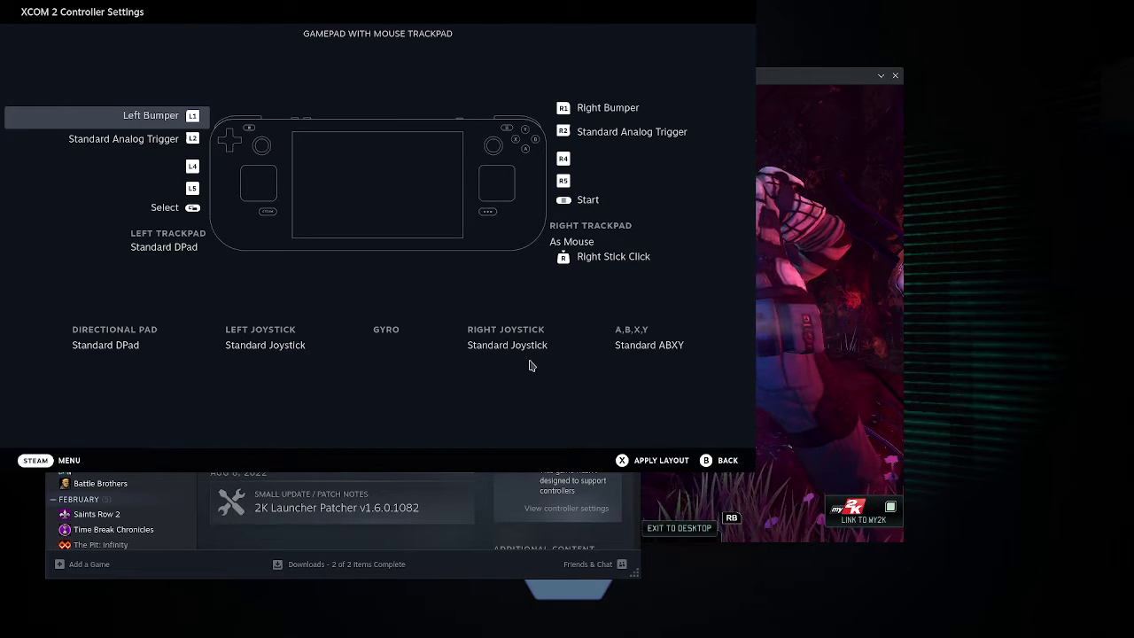
pyautogui.click(718, 462)
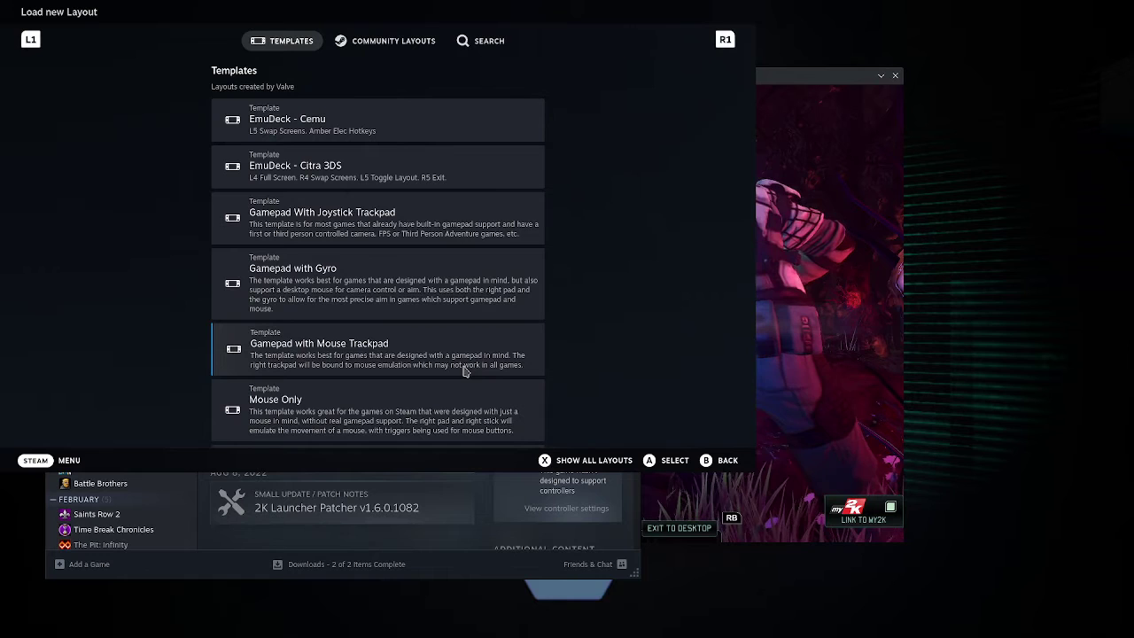
pyautogui.click(720, 458)
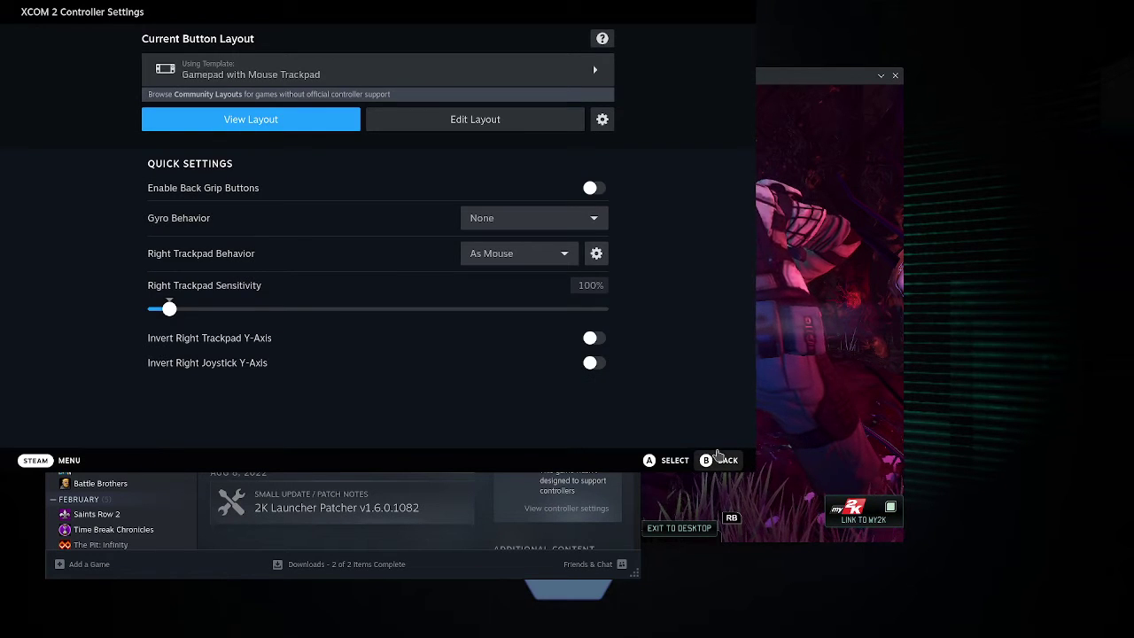
pyautogui.click(718, 463)
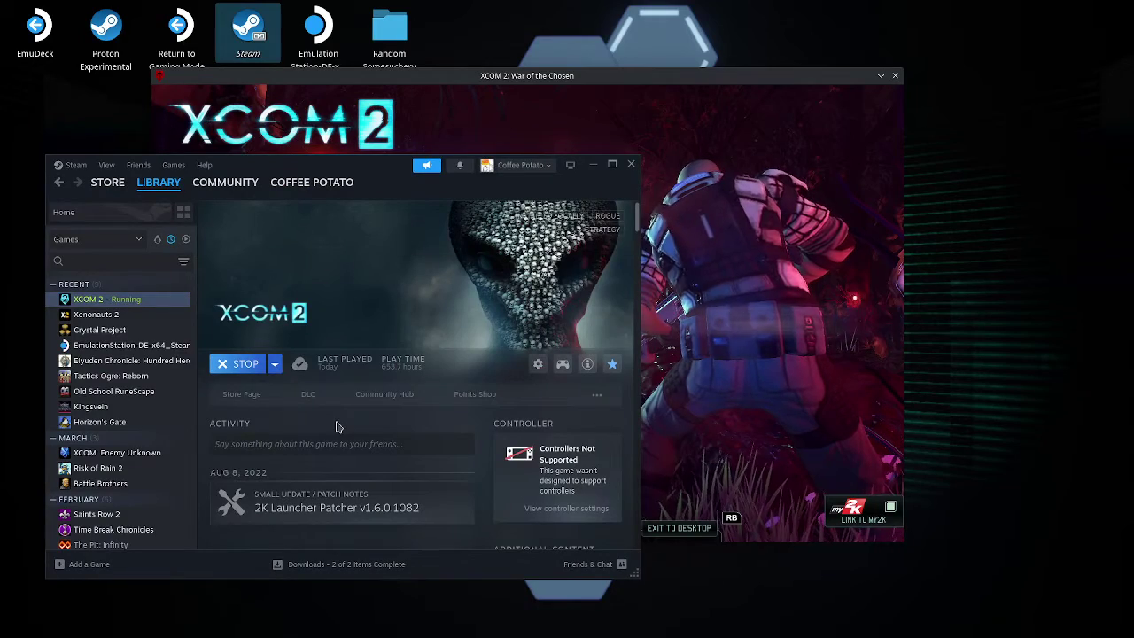
pyautogui.click(593, 165)
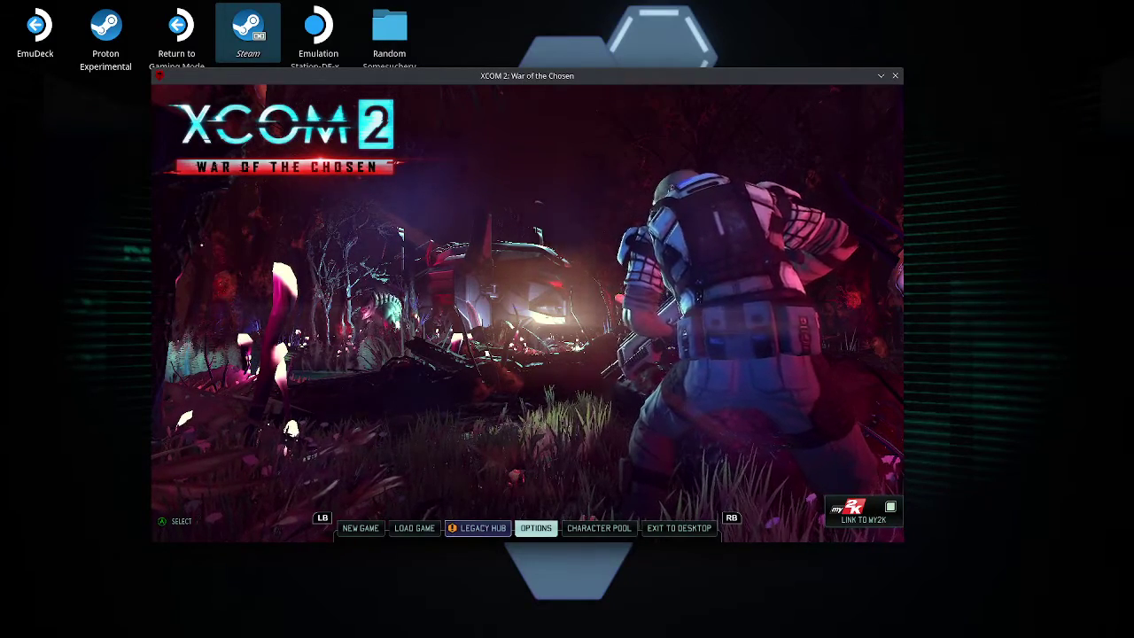
pyautogui.click(881, 75)
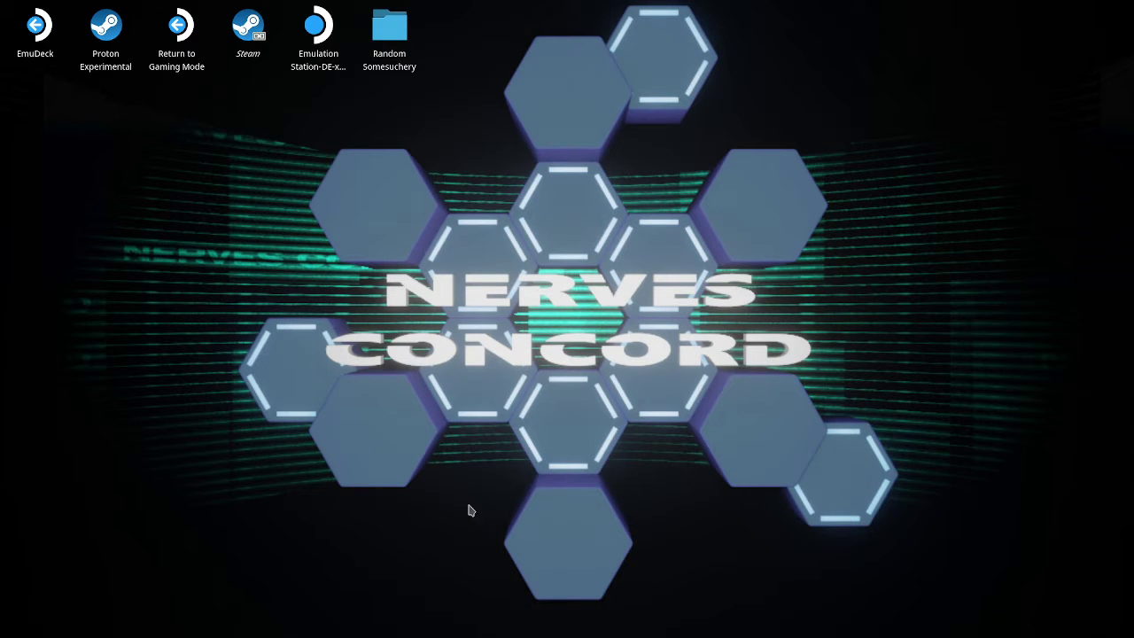
pyautogui.click(667, 625)
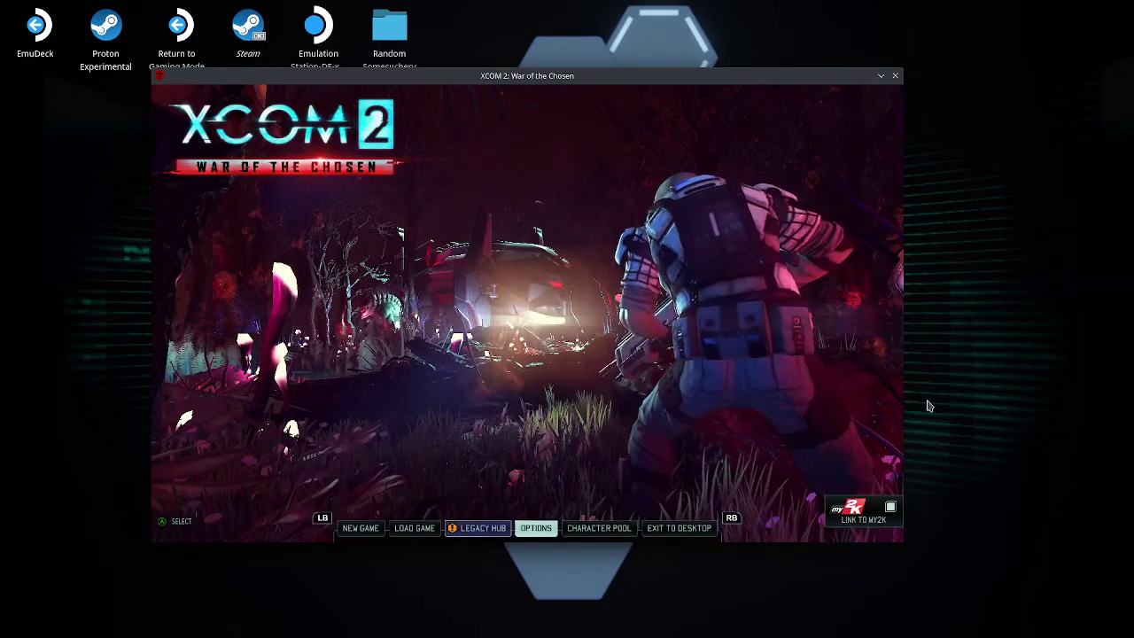
pyautogui.press('Left')
pyautogui.press('Right')
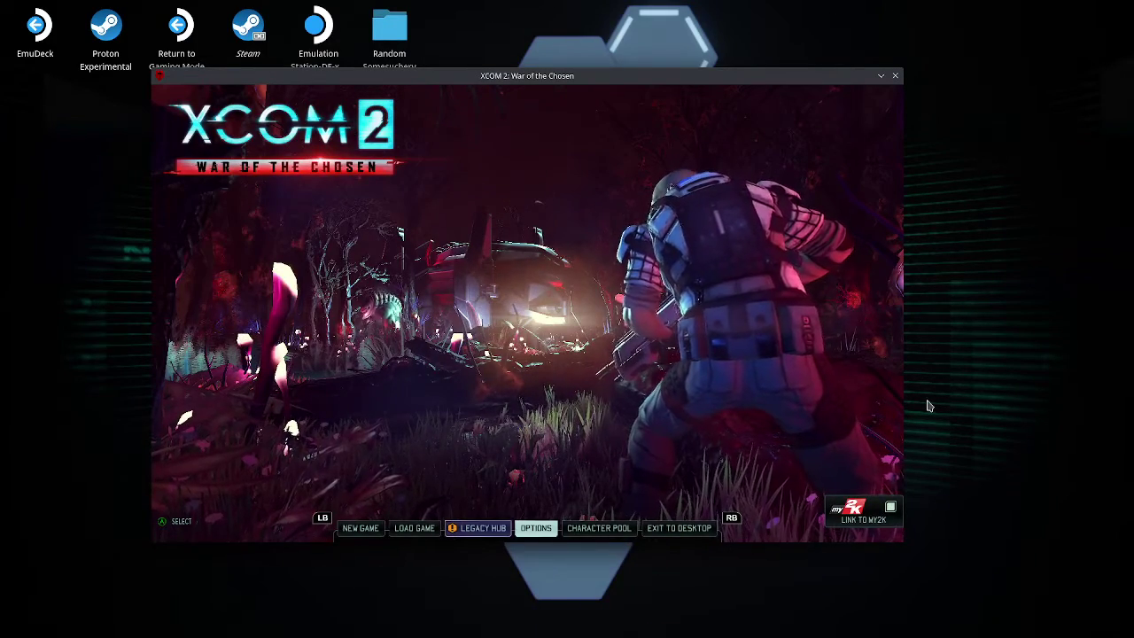
# - Reopen the game options to examine the Interface section's input device again, and return to the main menu
pyautogui.press('Return')
pyautogui.press('Down')
pyautogui.press('Down')
pyautogui.press('Down')
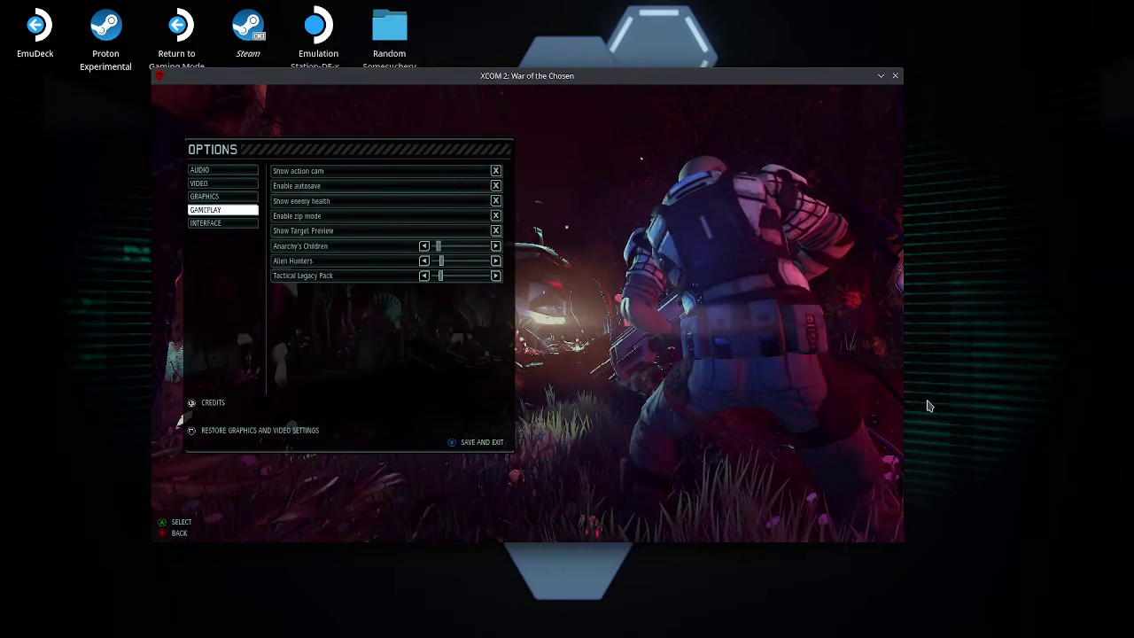
pyautogui.press('Down')
pyautogui.press('Down')
pyautogui.press('Down')
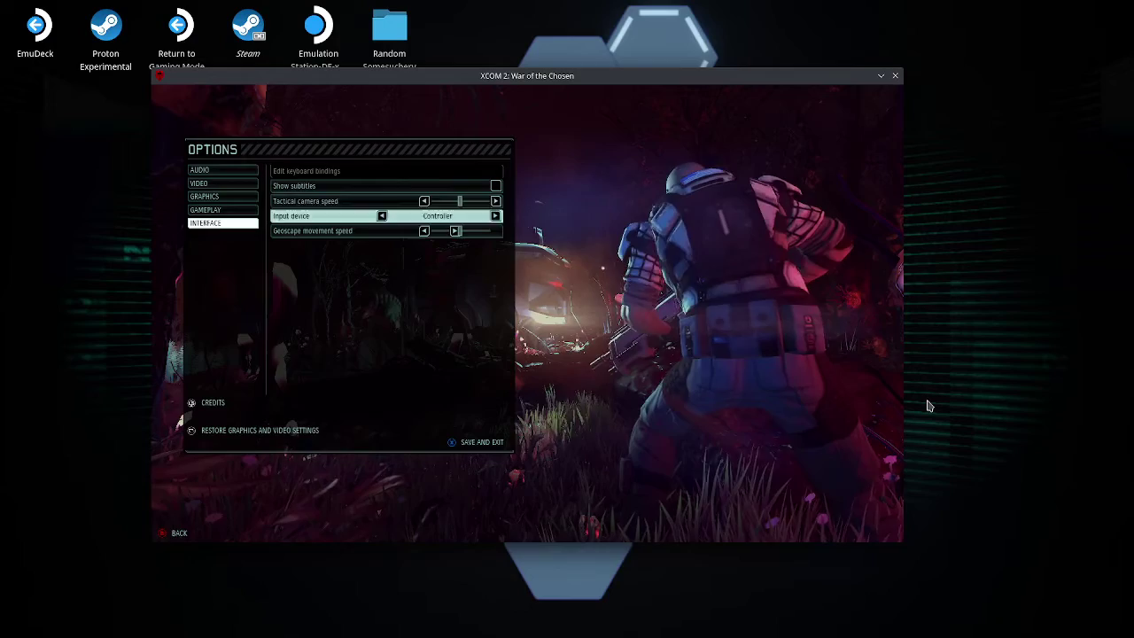
pyautogui.press('Escape')
pyautogui.press('Return')
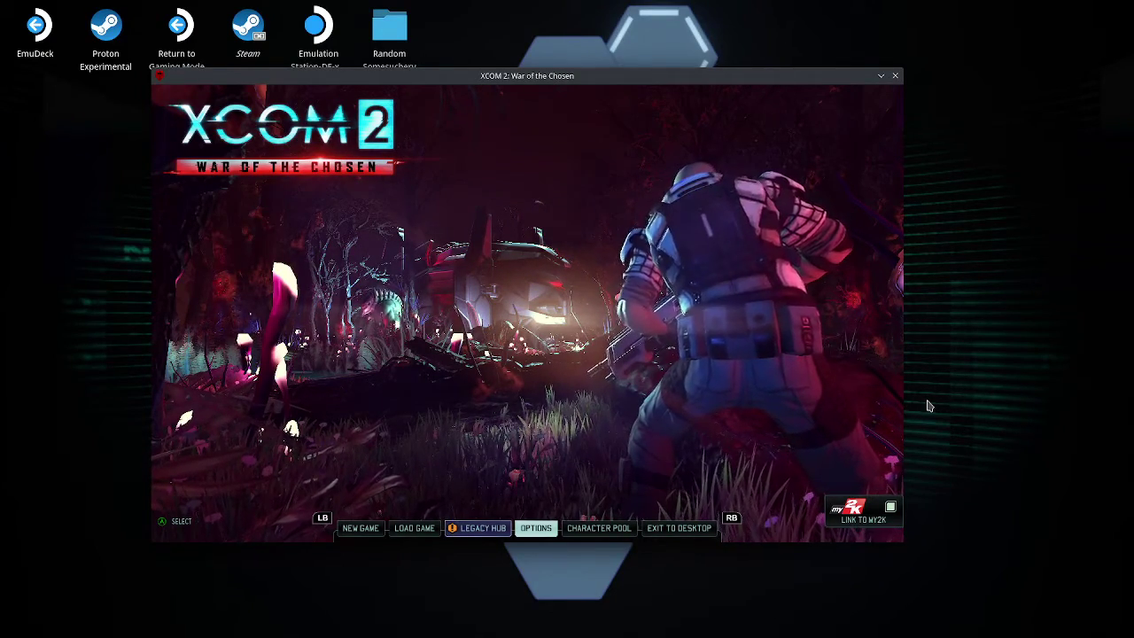
# - Open the character pool and bring up the 'AndKnuckles' soldier for editing
pyautogui.press('Right')
pyautogui.press('Return')
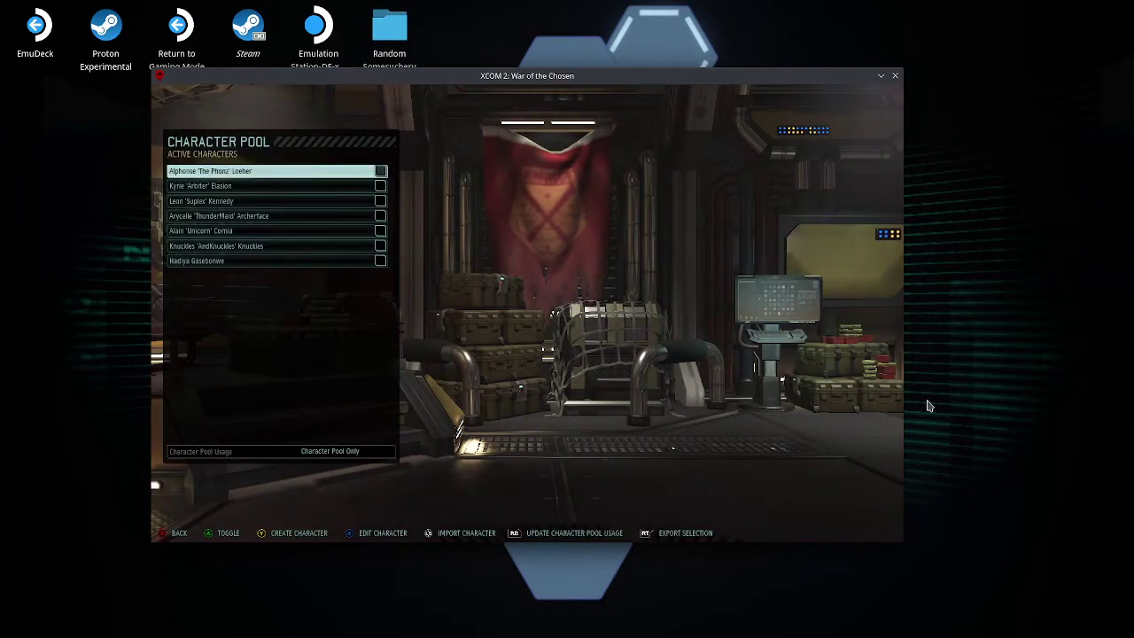
pyautogui.press('Down')
pyautogui.press('Down')
pyautogui.press('Down')
pyautogui.press('Down')
pyautogui.press('Down')
pyautogui.press('Return')
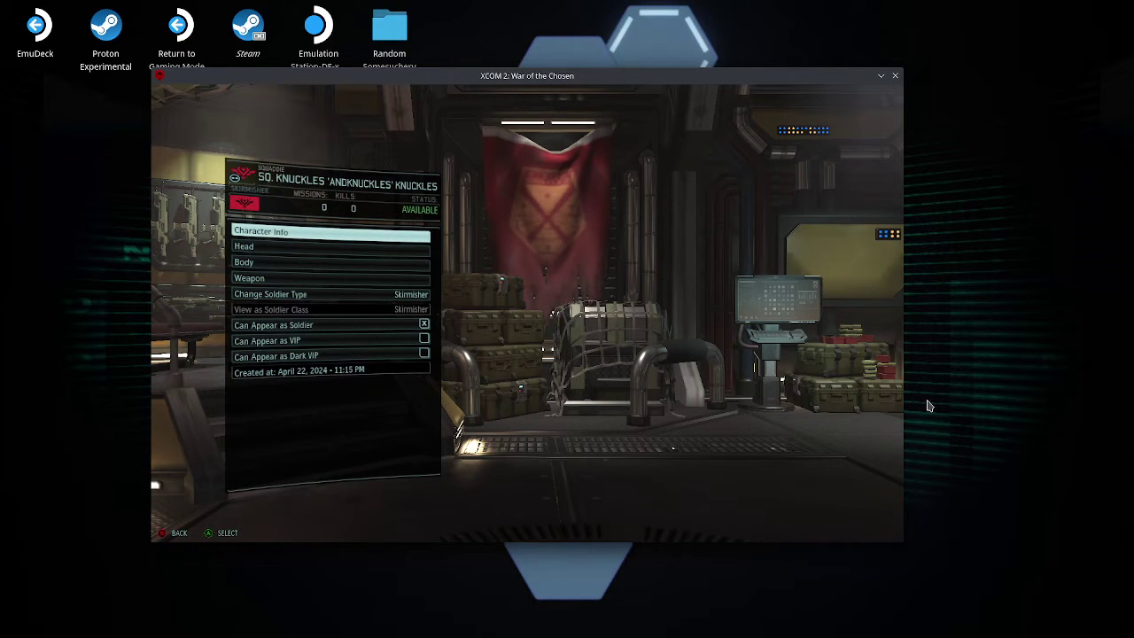
# - In the soldier's body customization, choose color 7 as the main armor color
pyautogui.press('Down')
pyautogui.press('Down')
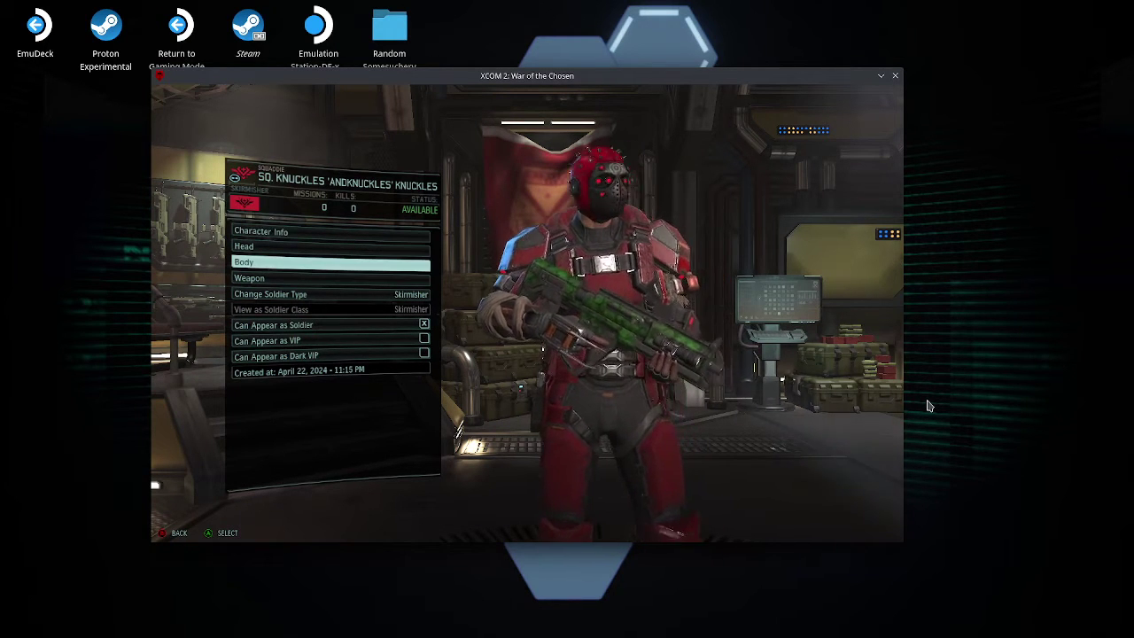
pyautogui.press('Return')
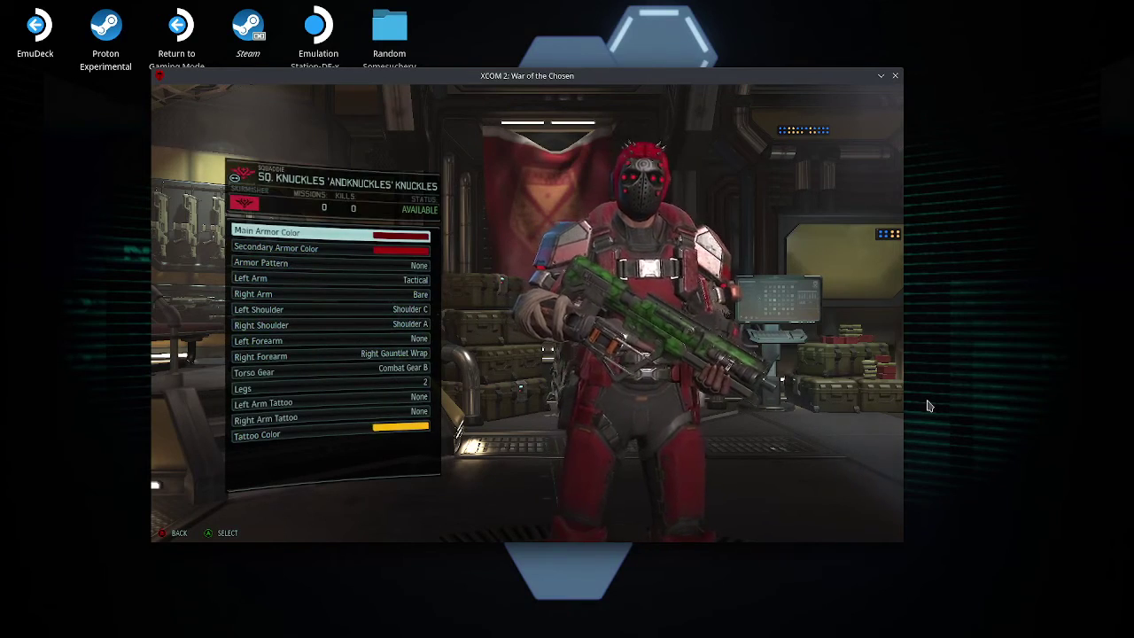
pyautogui.press('Return')
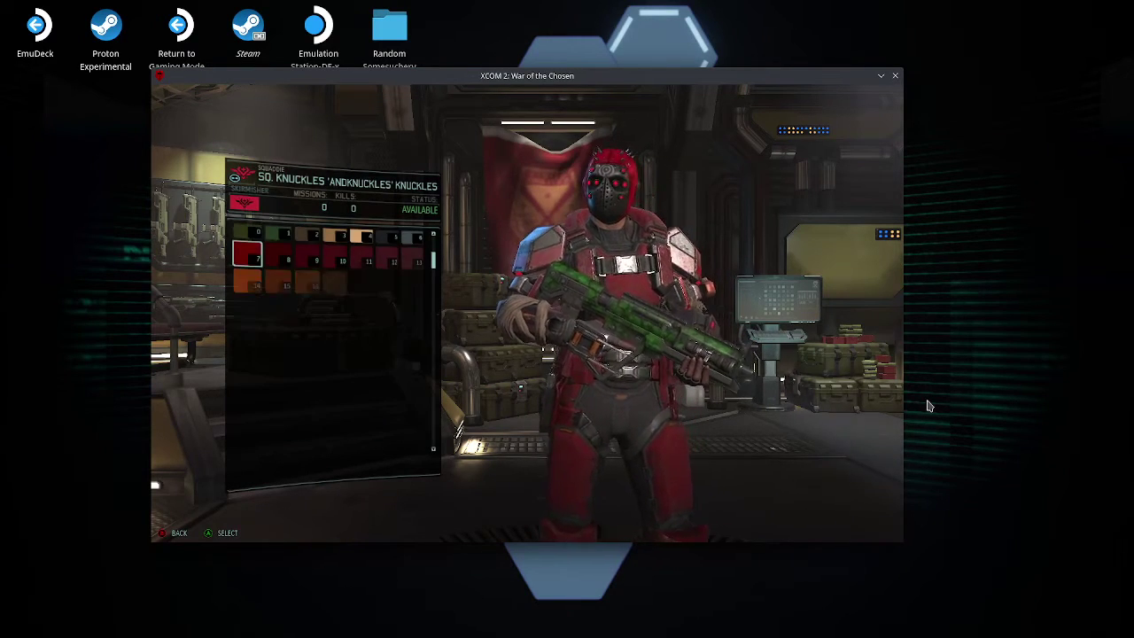
pyautogui.press('Return')
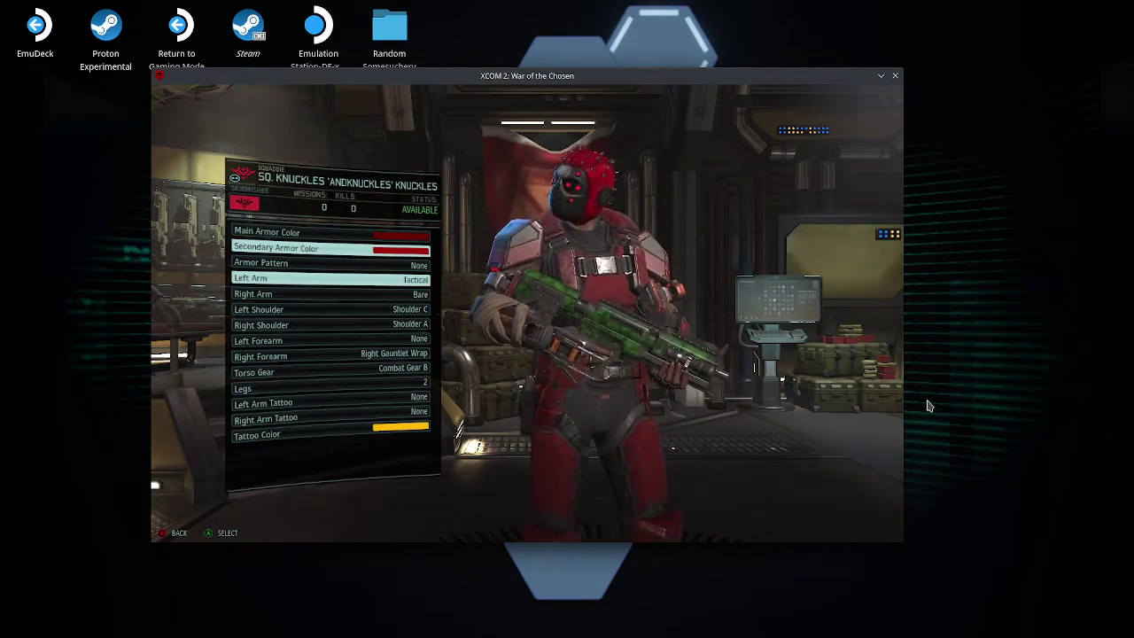
# - Look through the soldier's body customization entries, from the armor colors to the tattoo options, and leave the list
pyautogui.press('Down')
pyautogui.press('Down')
pyautogui.press('Down')
pyautogui.press('Down')
pyautogui.press('Down')
pyautogui.press('Down')
pyautogui.press('Down')
pyautogui.press('Down')
pyautogui.press('Down')
pyautogui.press('Down')
pyautogui.press('Down')
pyautogui.press('Down')
pyautogui.press('Down')
pyautogui.press('Down')
pyautogui.press('Down')
pyautogui.press('Down')
pyautogui.press('Down')
pyautogui.press('Down')
pyautogui.press('Down')
pyautogui.press('Down')
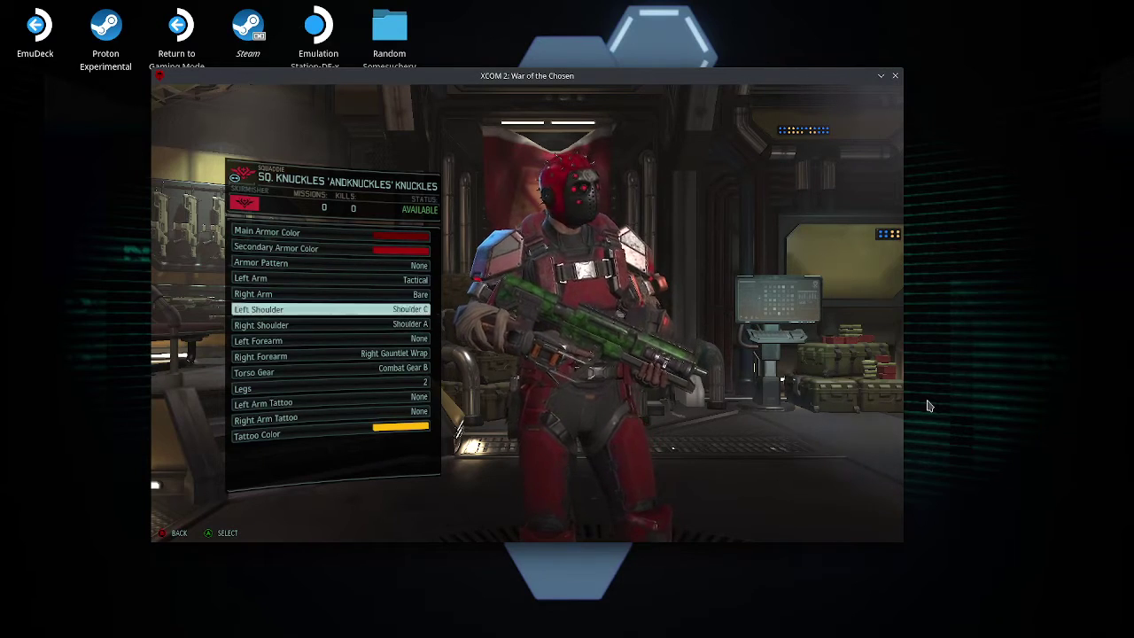
pyautogui.press('Down')
pyautogui.press('Down')
pyautogui.press('Down')
pyautogui.press('Down')
pyautogui.press('Down')
pyautogui.press('Down')
pyautogui.press('Down')
pyautogui.press('Down')
pyautogui.press('Down')
pyautogui.press('Down')
pyautogui.press('Down')
pyautogui.press('Down')
pyautogui.press('Down')
pyautogui.press('Down')
pyautogui.press('Down')
pyautogui.press('Down')
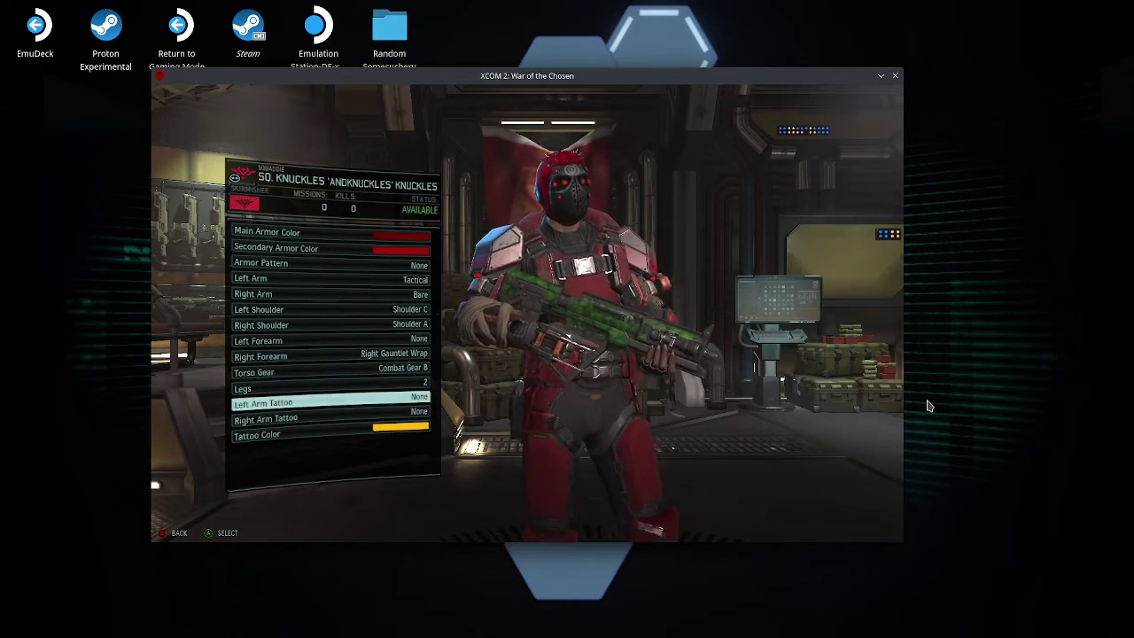
pyautogui.press('Escape')
# - Reopen the body customization, move through its entries to the right forearm, and return to the soldier's main customization list
pyautogui.press('Return')
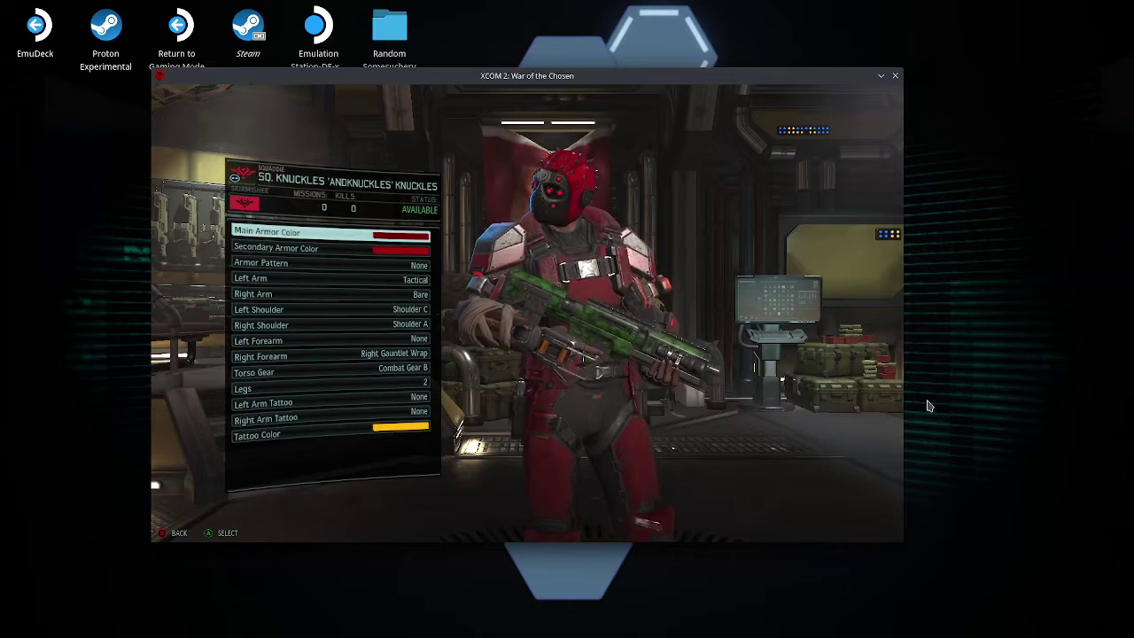
pyautogui.press('Down')
pyautogui.press('Down')
pyautogui.press('Down')
pyautogui.press('Down')
pyautogui.press('Down')
pyautogui.press('Down')
pyautogui.press('Down')
pyautogui.press('Down')
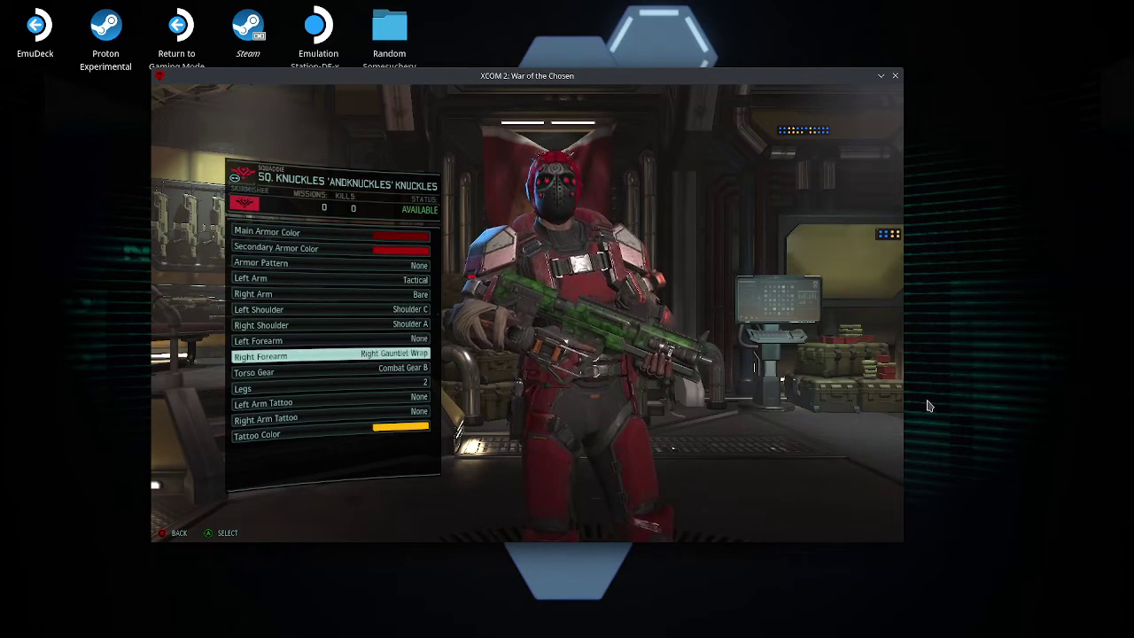
pyautogui.press('Escape')
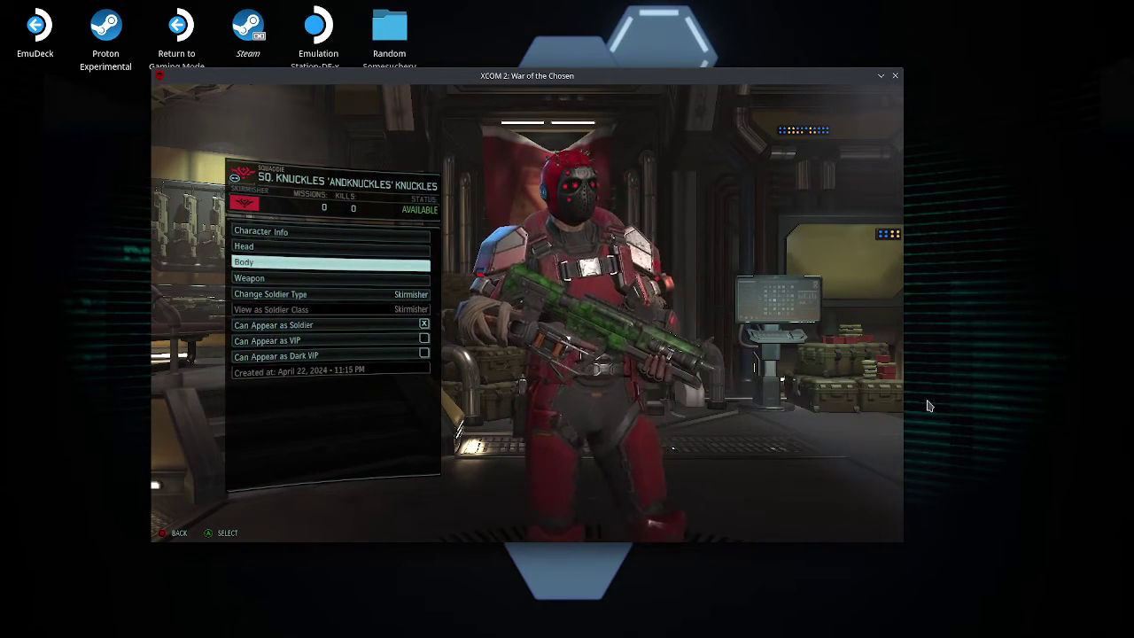
# - Return to the character pool and open the last soldier in the list for editing, at the character info entries
pyautogui.press('Escape')
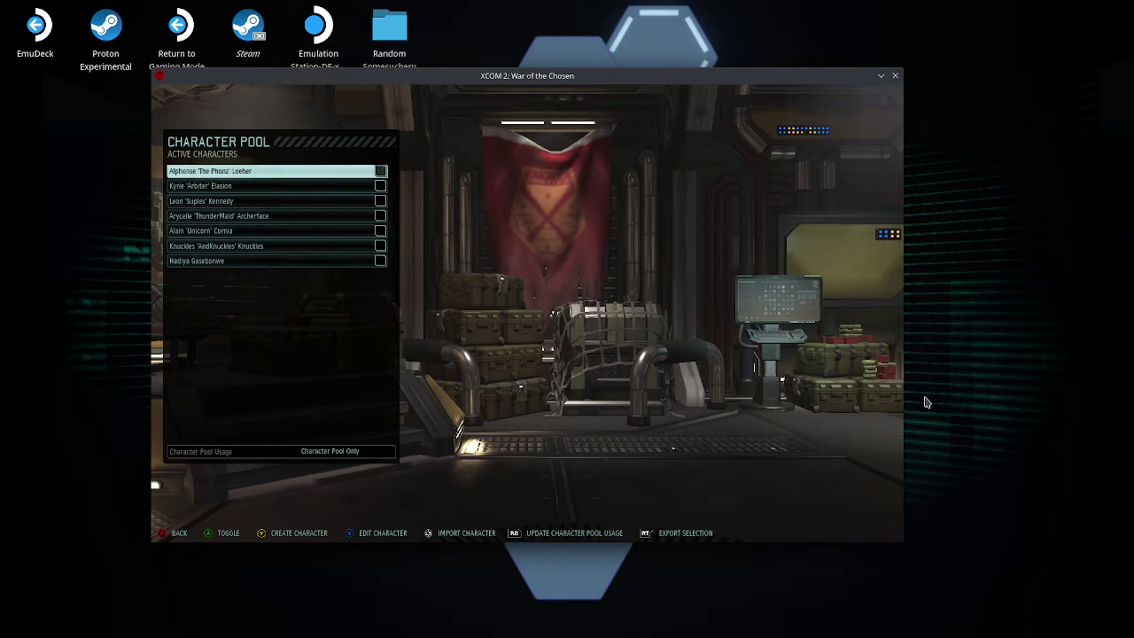
pyautogui.press('Down')
pyautogui.press('Down')
pyautogui.press('Down')
pyautogui.press('Down')
pyautogui.press('Down')
pyautogui.press('Down')
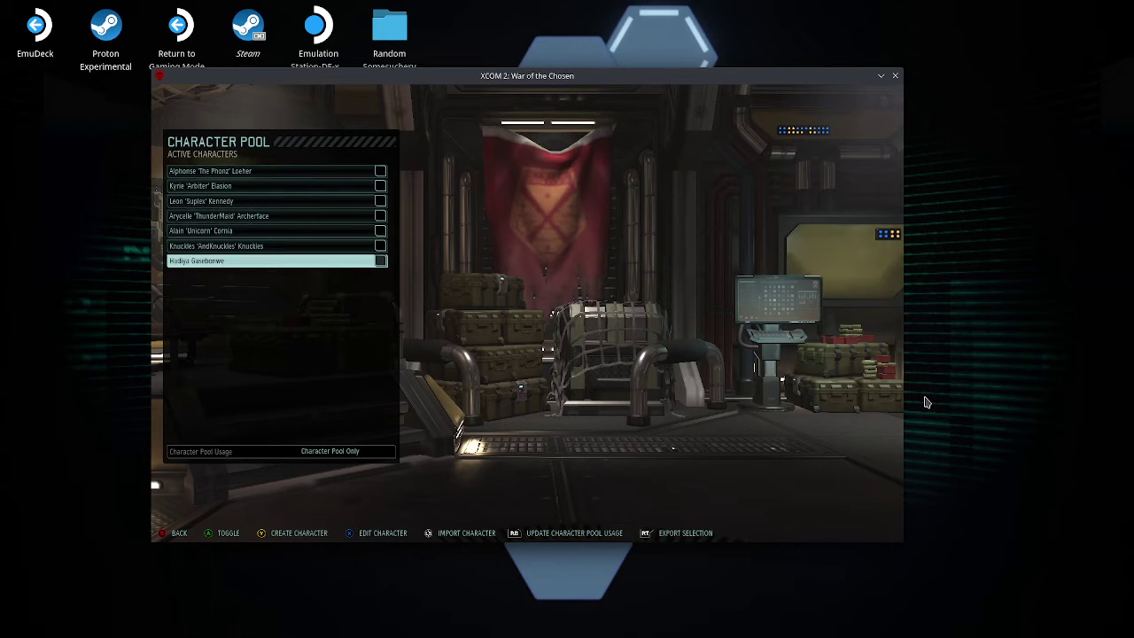
pyautogui.press('Return')
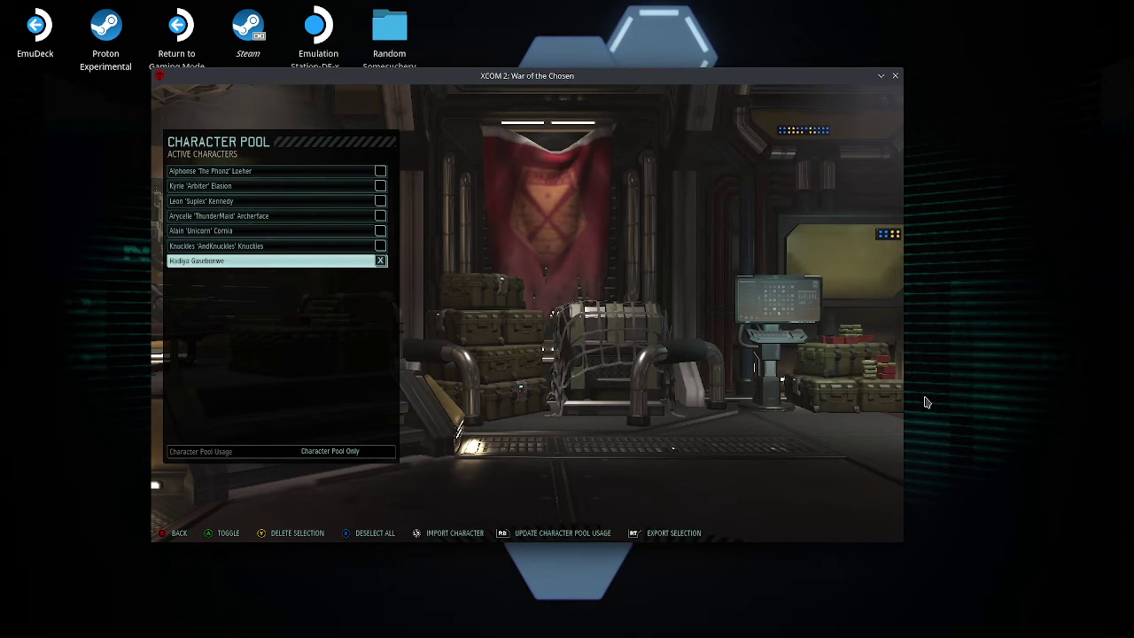
pyautogui.press('Return')
pyautogui.press('x')
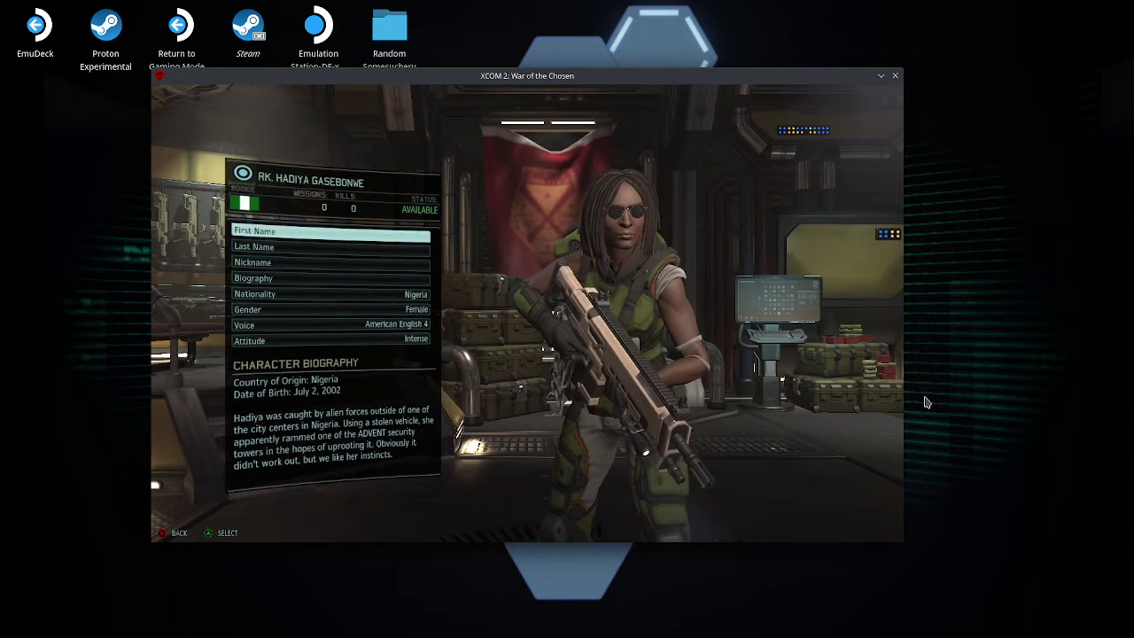
# - Replace the soldier's first name and last name with the new character's name
pyautogui.press('Return')
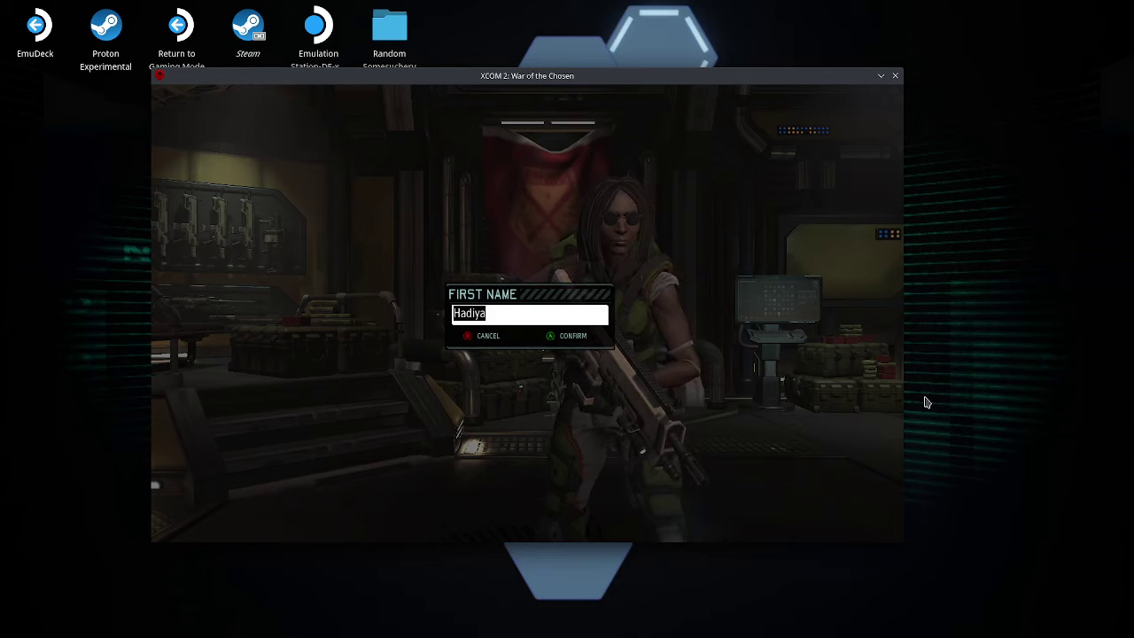
pyautogui.write('Ashley')
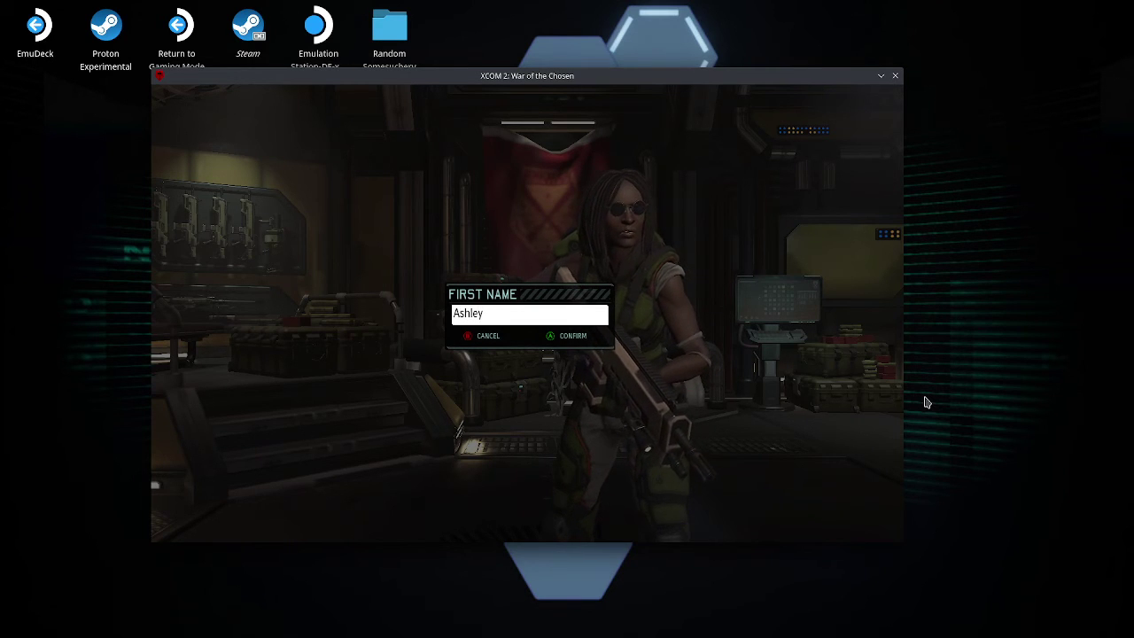
pyautogui.press('Return')
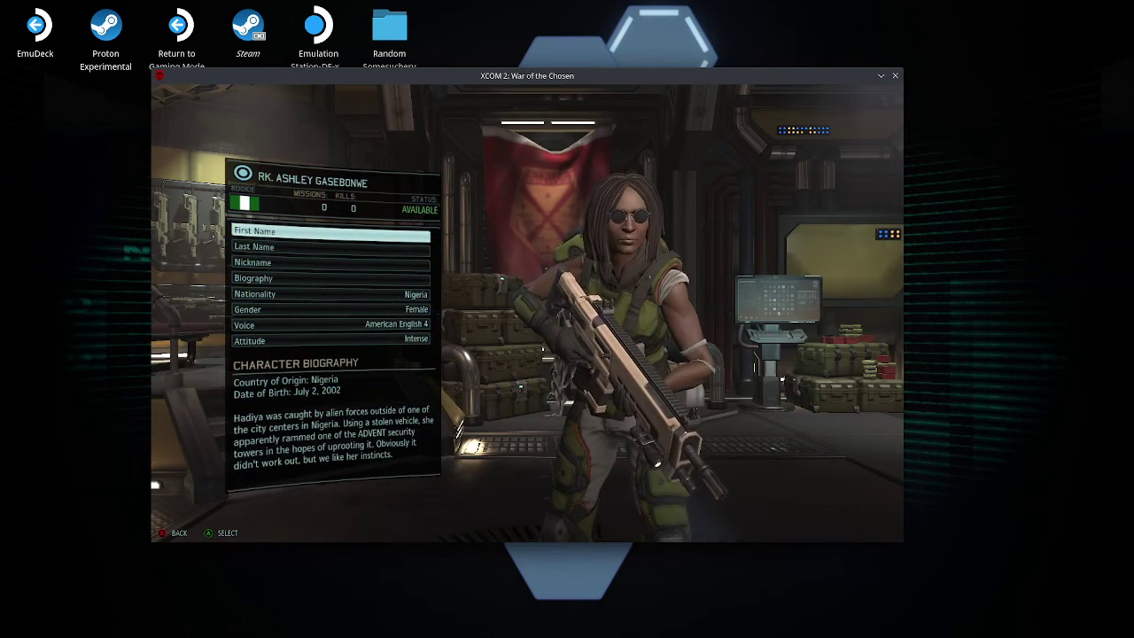
pyautogui.press('Down')
pyautogui.press('Return')
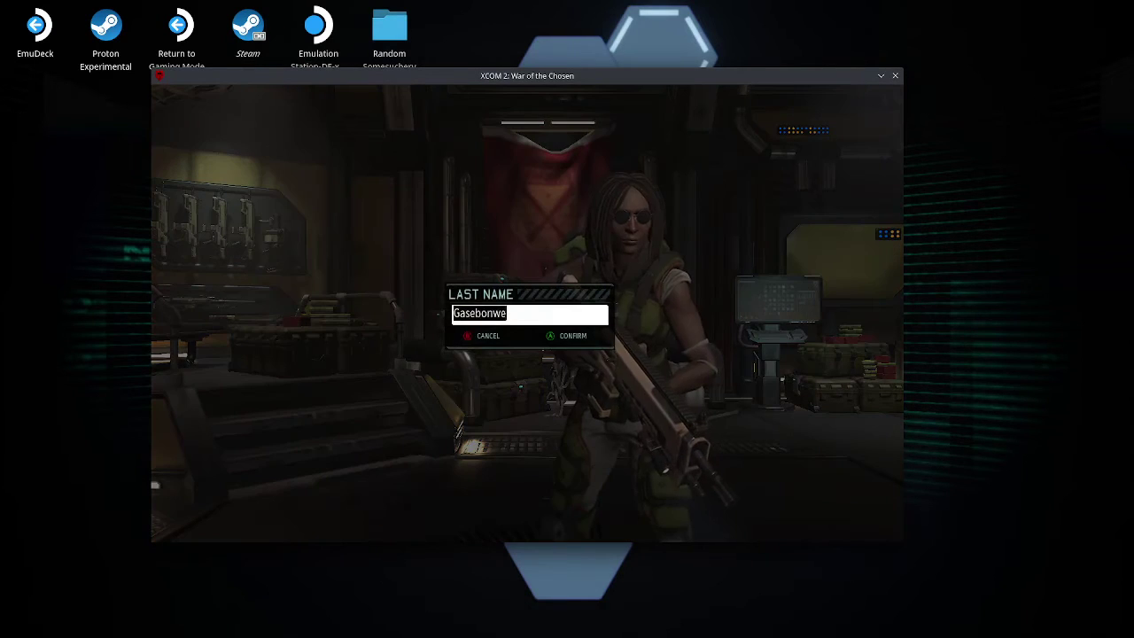
pyautogui.write('Riot')
pyautogui.press('Return')
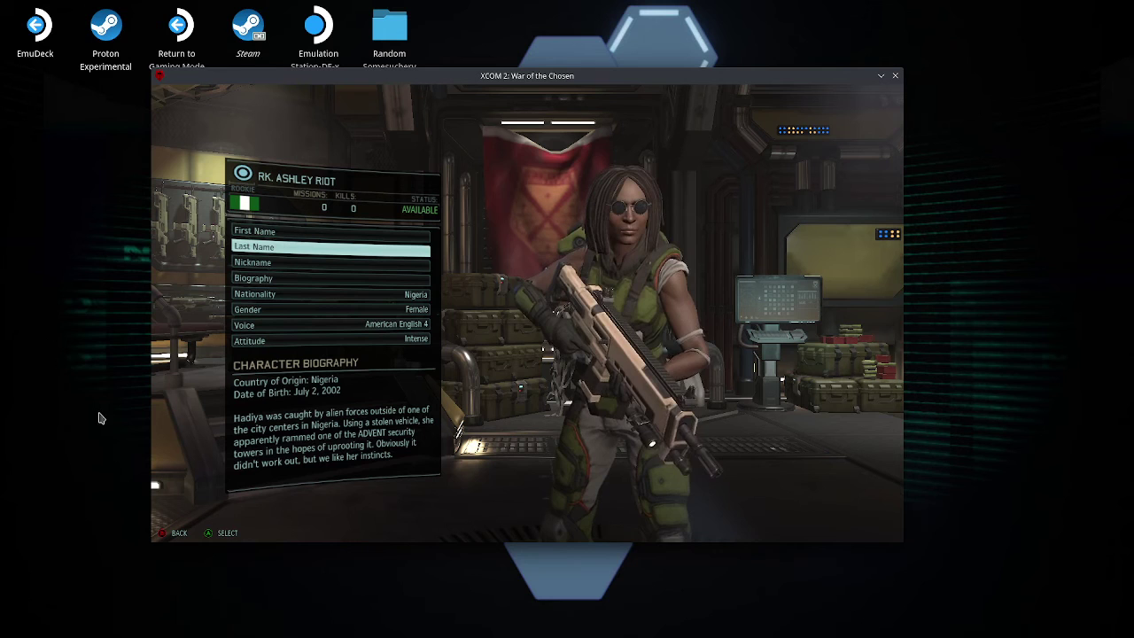
# - Look through the soldier's character info entries as far as the voice option, and return to the character pool list
pyautogui.press('Down')
pyautogui.press('Down')
pyautogui.press('Down')
pyautogui.press('Down')
pyautogui.press('Down')
pyautogui.press('Down')
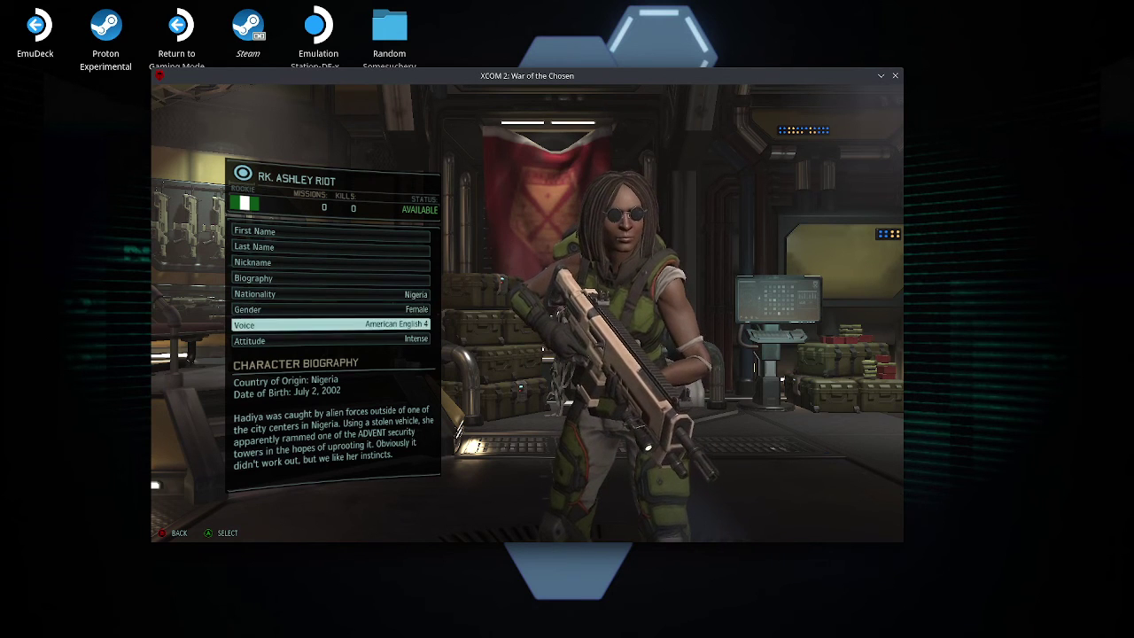
pyautogui.press('Up')
pyautogui.press('Up')
pyautogui.press('Up')
pyautogui.press('Up')
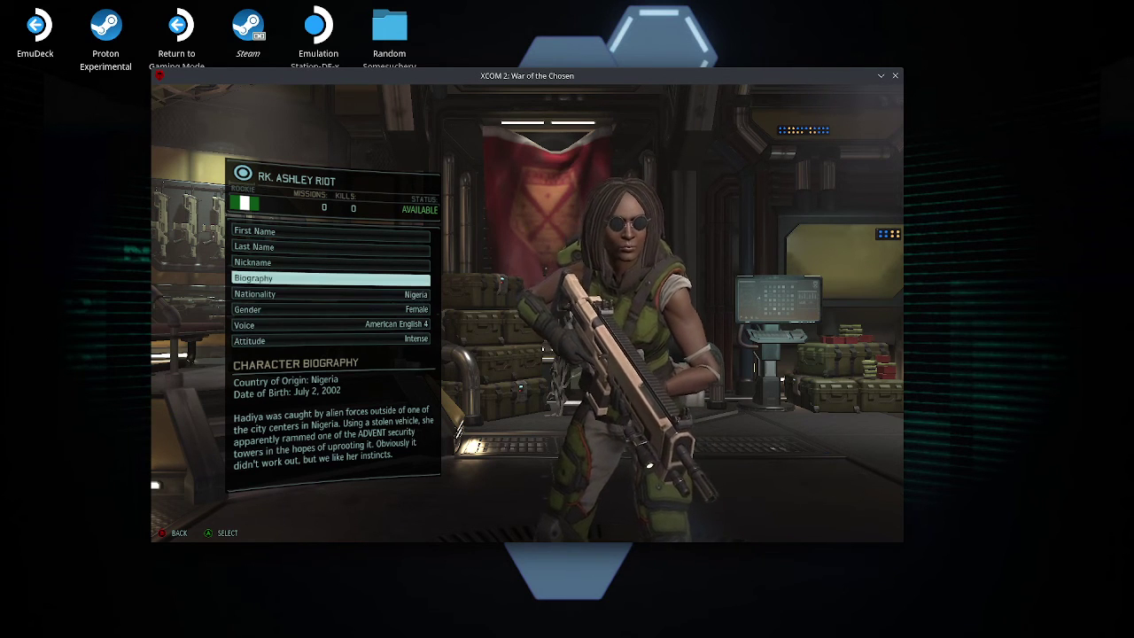
pyautogui.press('Escape')
pyautogui.press('Escape')
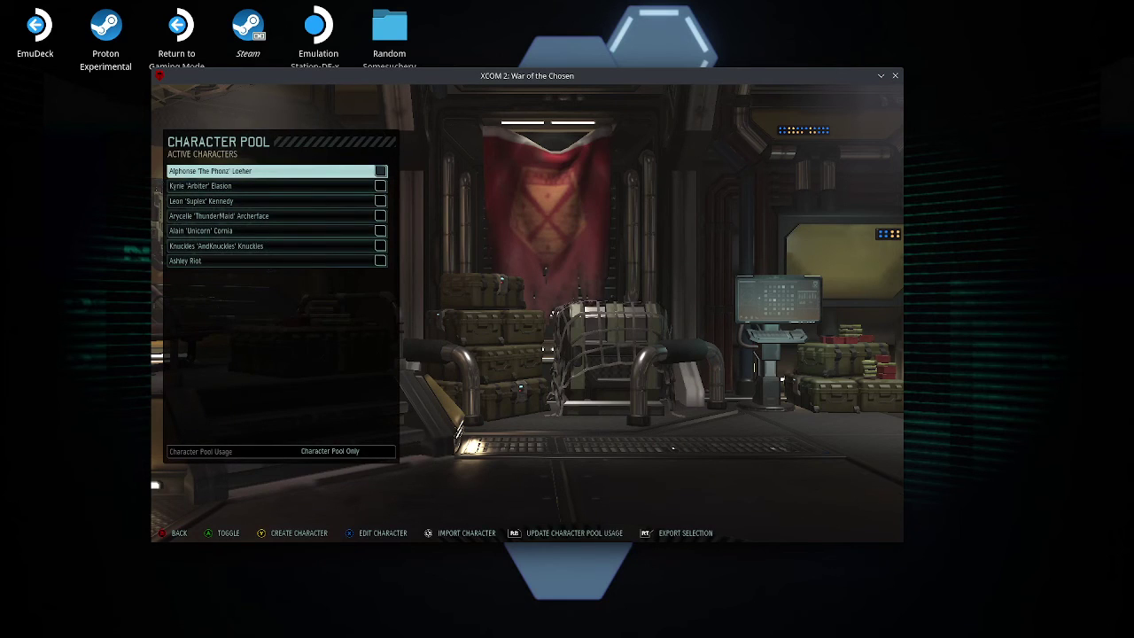
pyautogui.moveTo(950, 636)
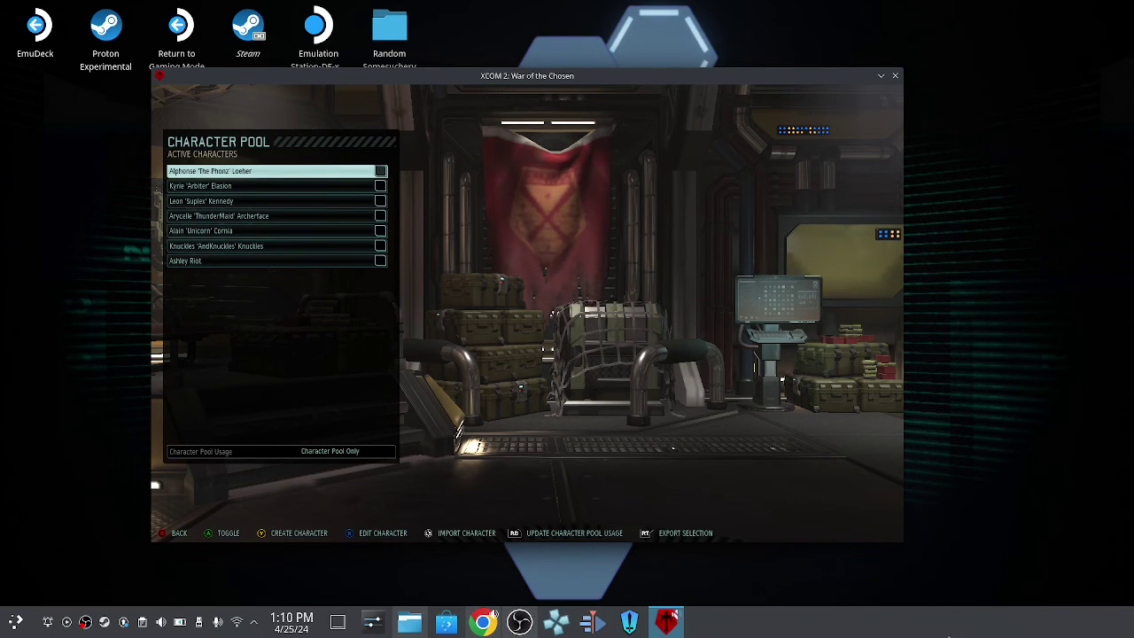